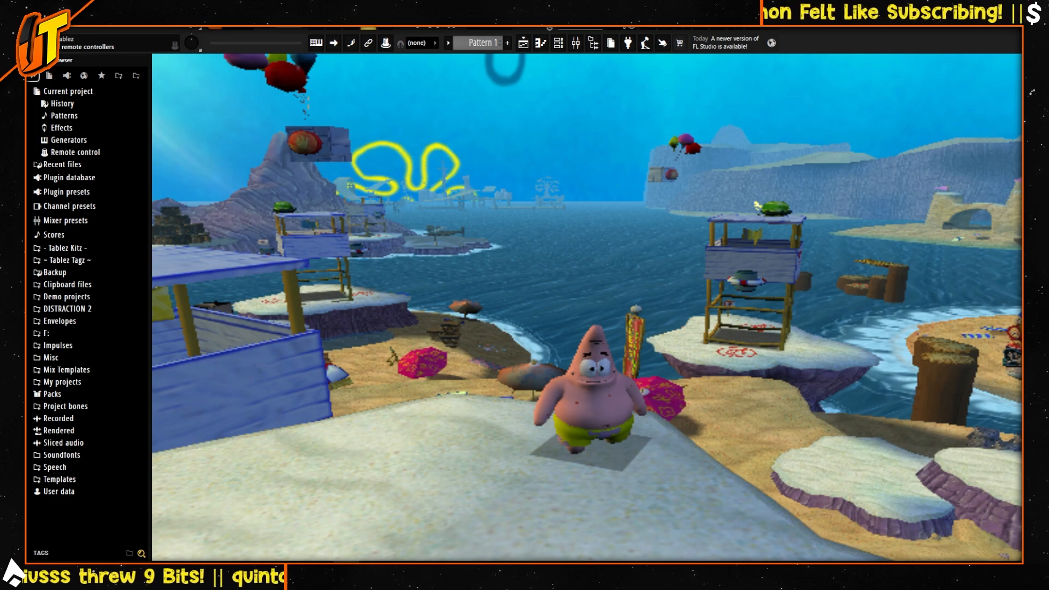
left_click_drag(178, 29, 817, 22)
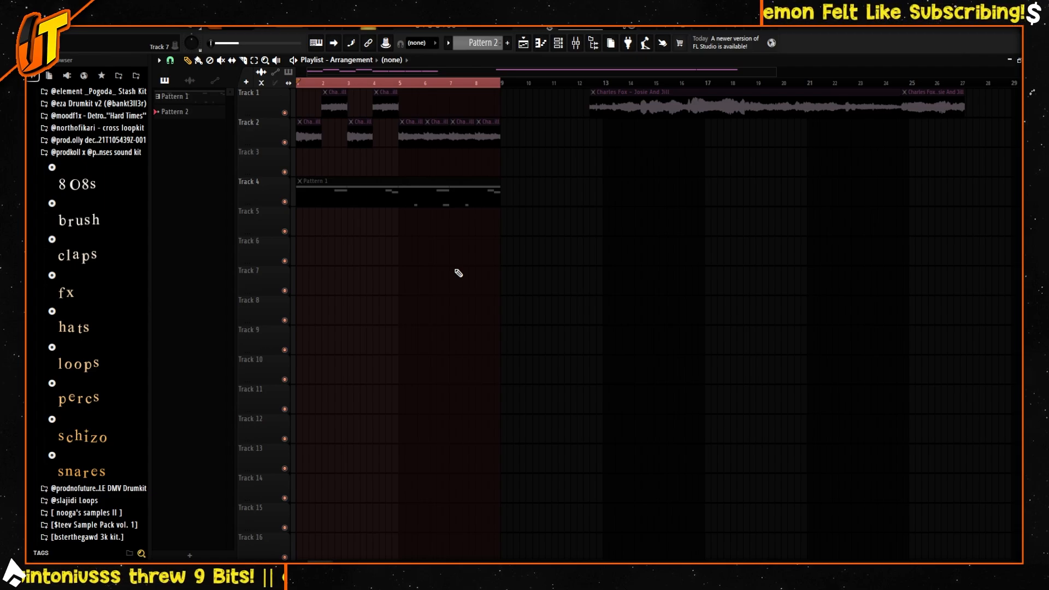
- Unmute the long Charles Fox - Josie And Jill clip on Track 1 and view its audio clip settings
key("t")
left_click(694, 110)
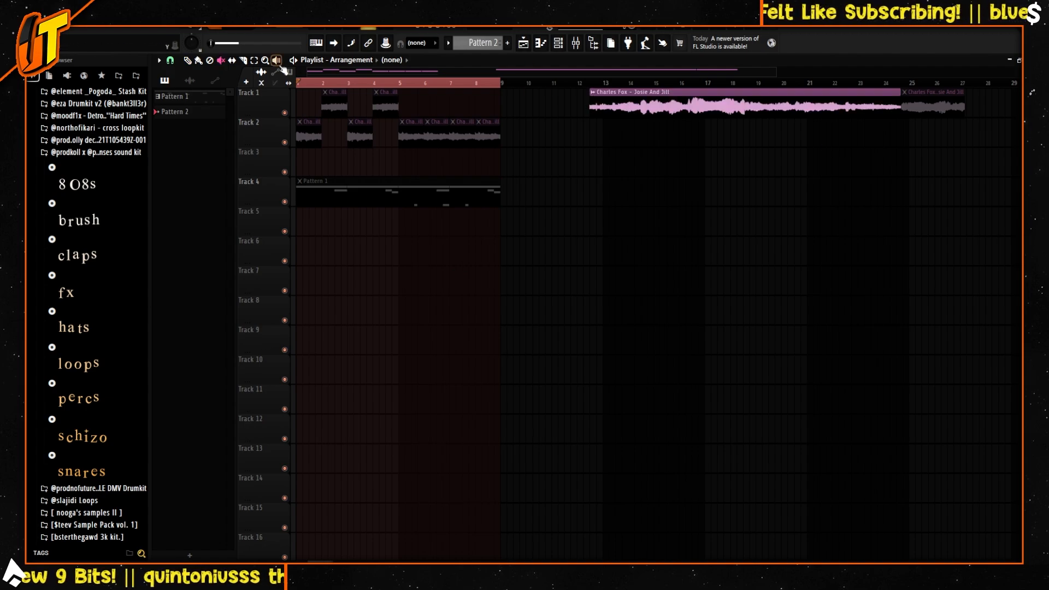
key("p")
double_click(680, 98)
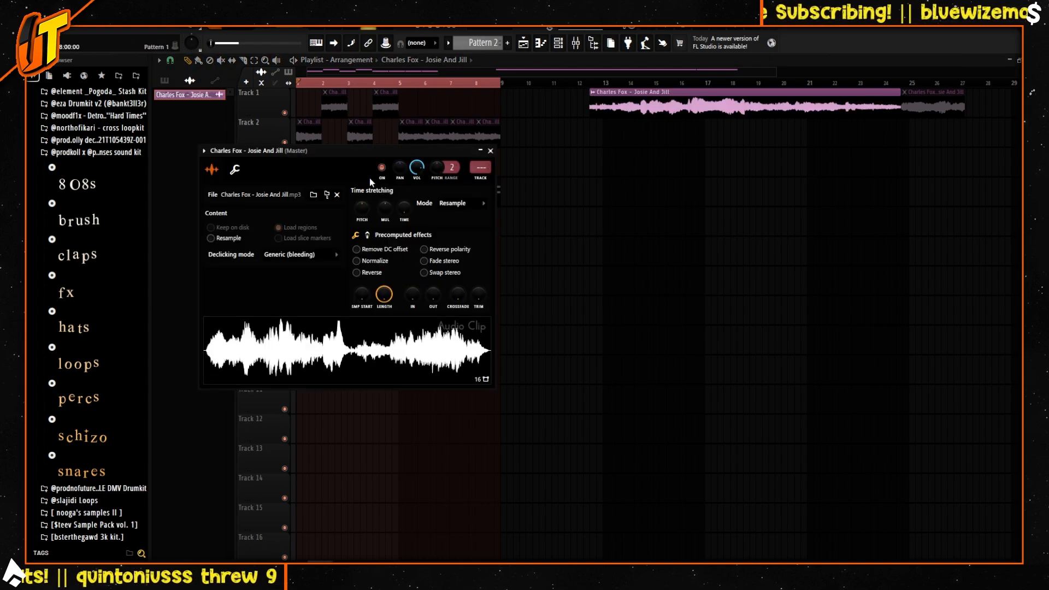
left_click_drag(303, 155, 344, 190)
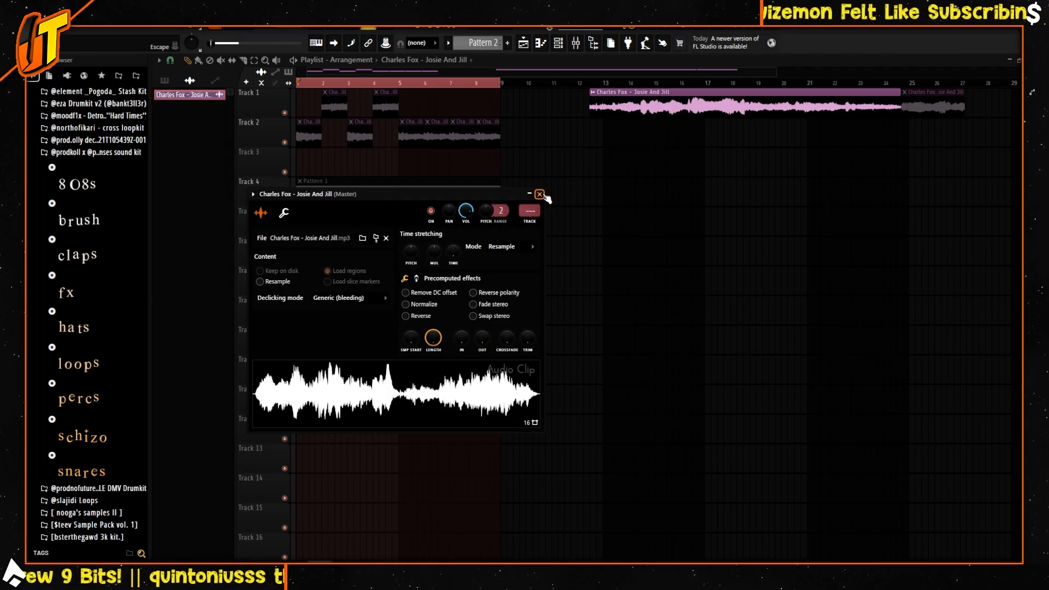
left_click(1031, 150)
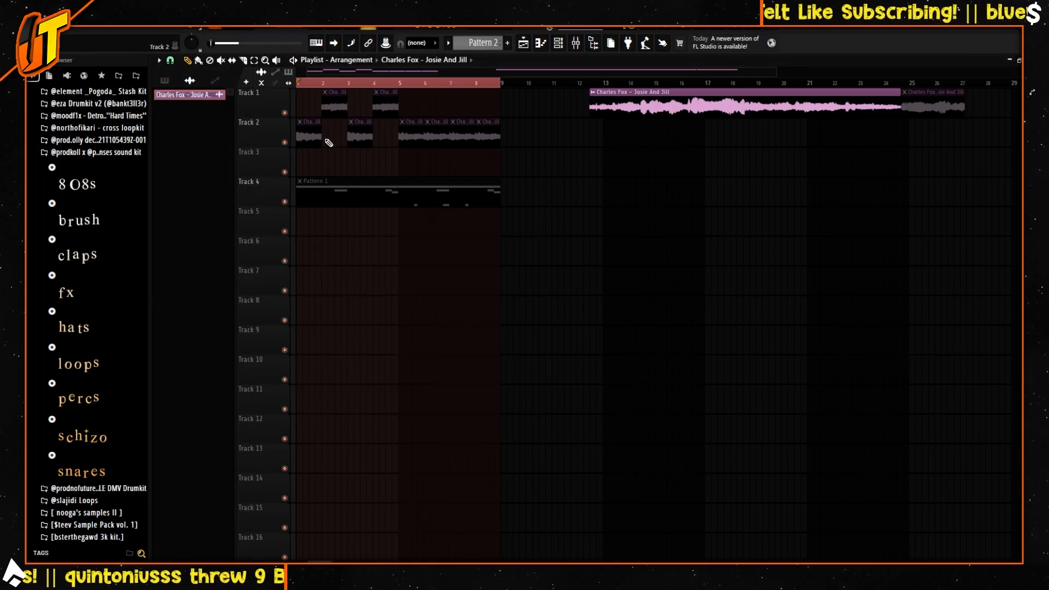
- View Pattern 1's notes in the piano roll and check which channel they belong to
double_click(325, 201)
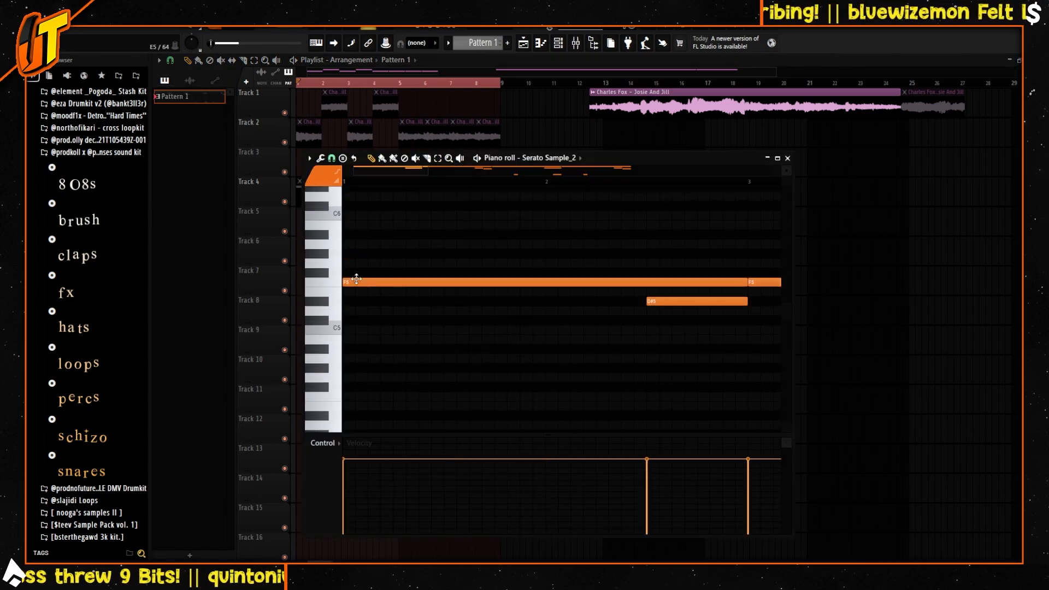
left_click(563, 160)
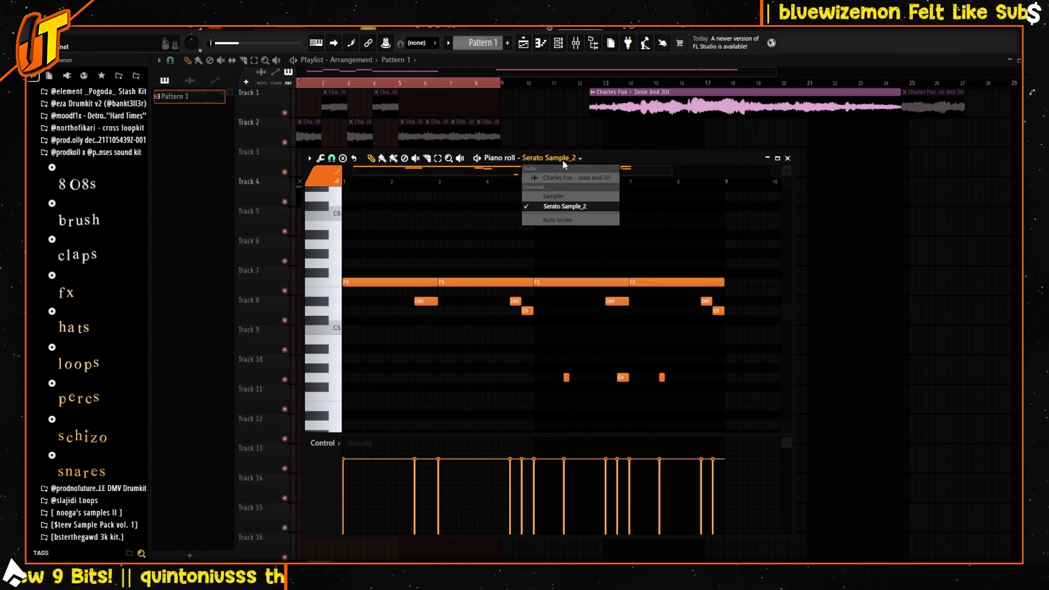
left_click(787, 157)
- Open the Serato Sample_2 plugin from the channel rack and place its window clear of the rack
left_click(558, 43)
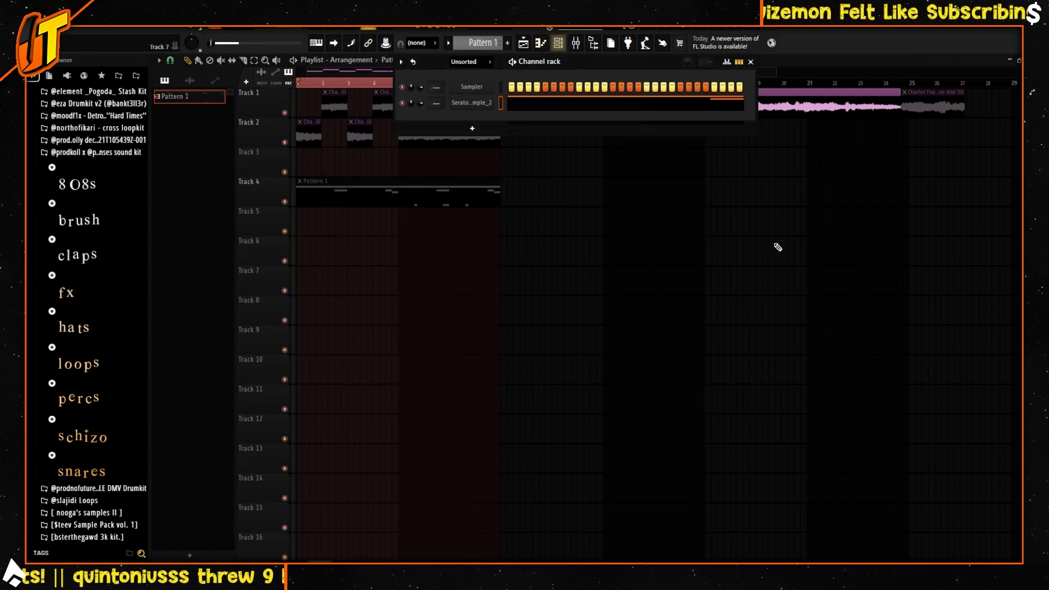
left_click(471, 101)
left_click_drag(331, 105, 326, 103)
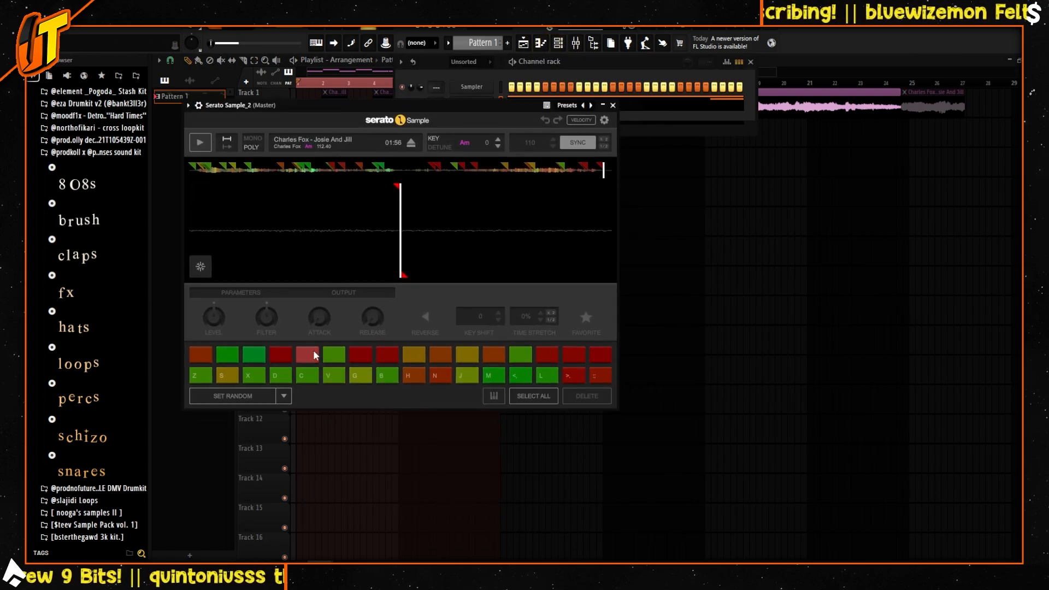
left_click_drag(400, 115, 498, 144)
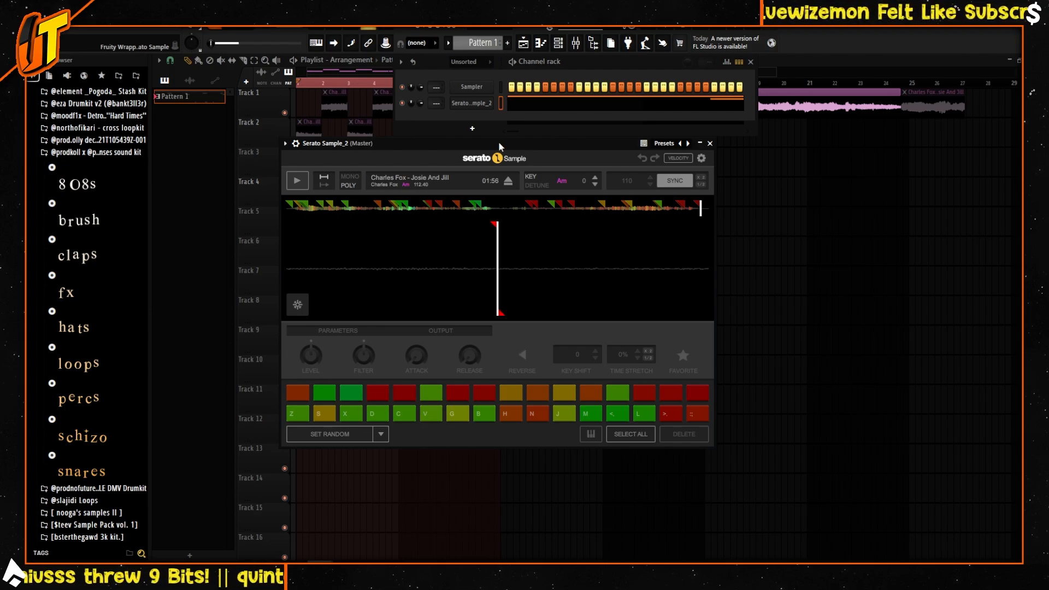
left_click_drag(498, 140, 539, 153)
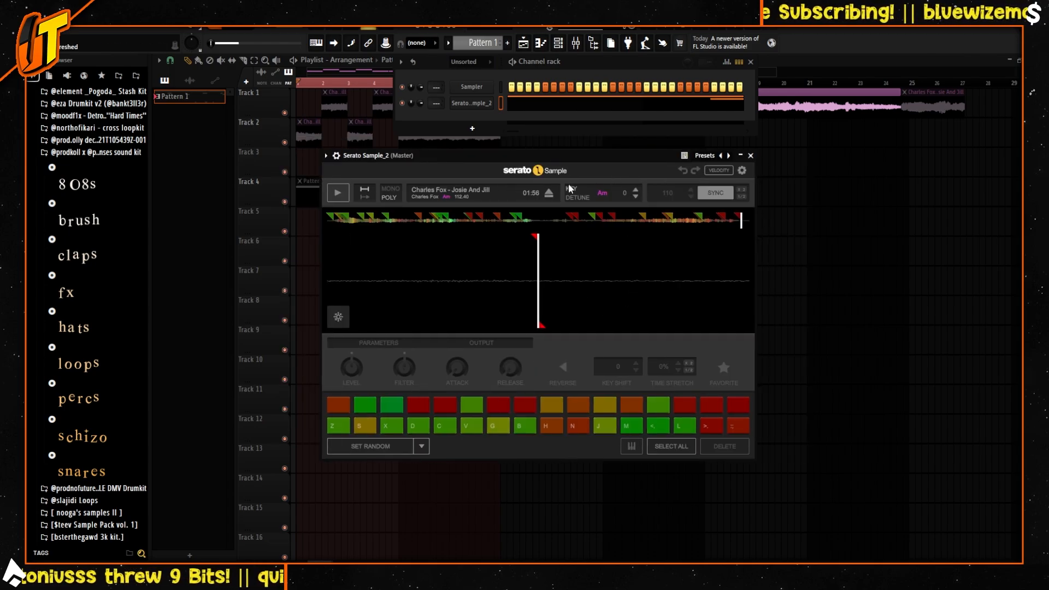
left_click_drag(540, 173, 550, 186)
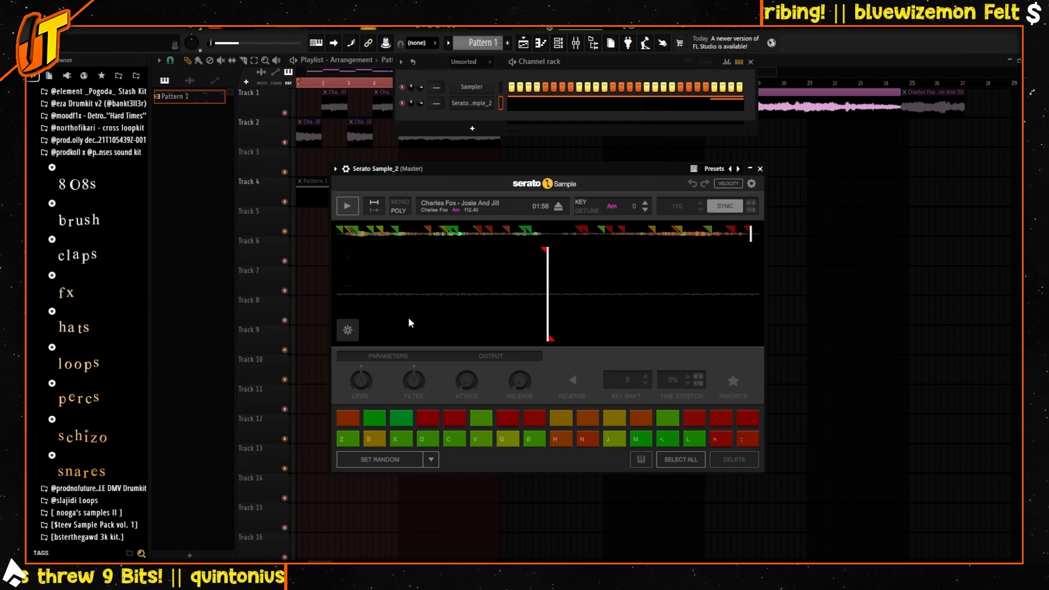
- Examine the slice markers on the sample's waveform, audition pads 9 and 27, and close the plugin
left_click(350, 286)
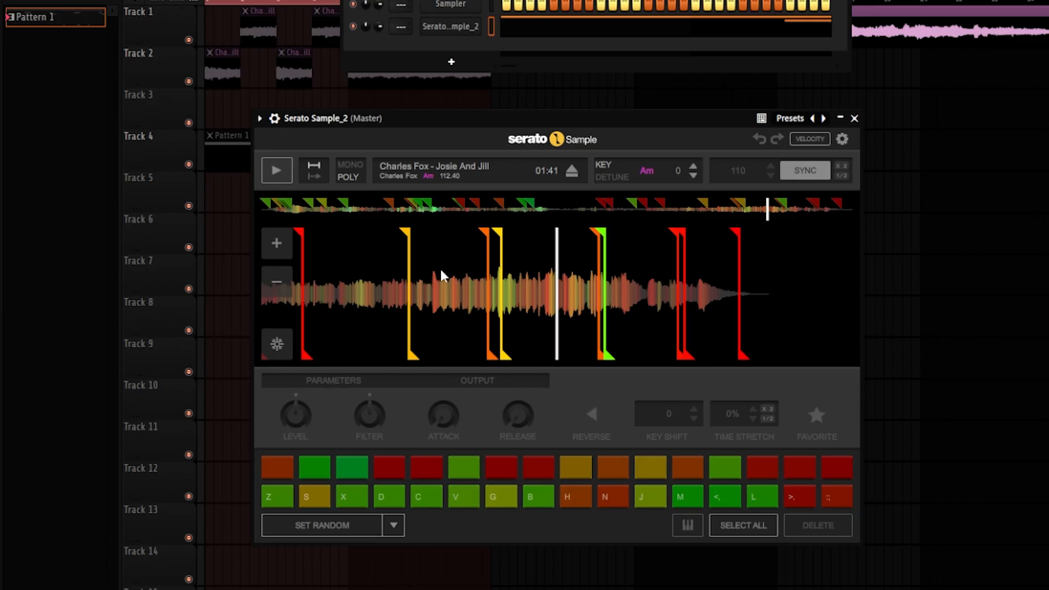
left_click_drag(550, 352, 571, 352)
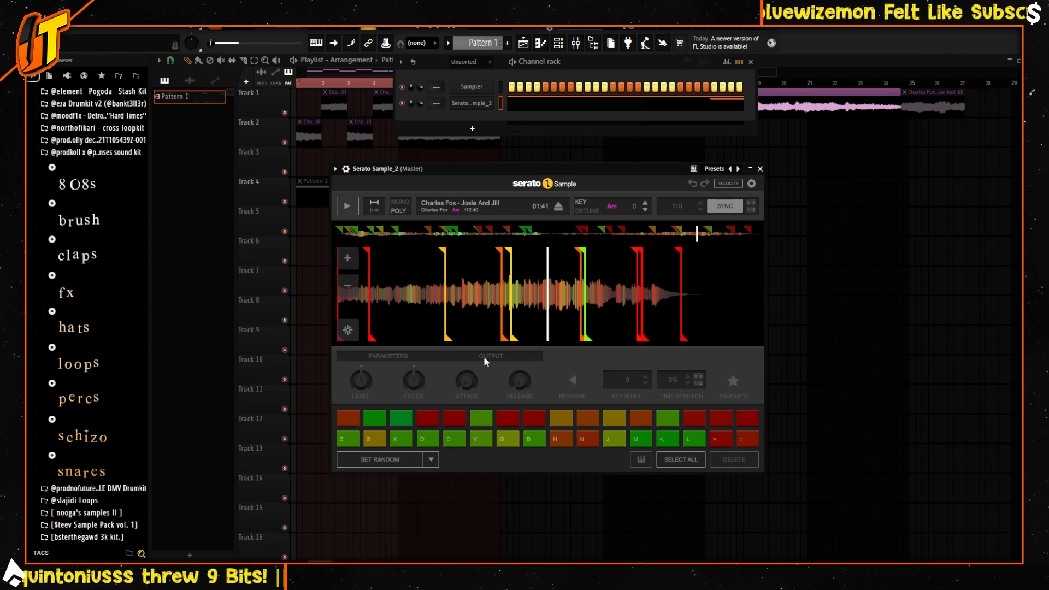
left_click(563, 438)
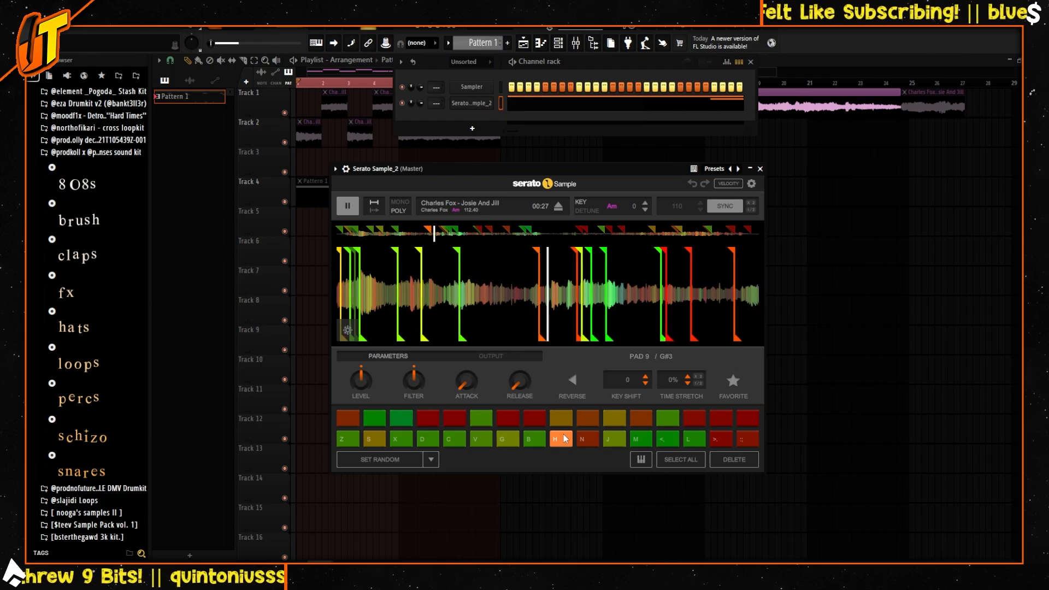
left_click(614, 420)
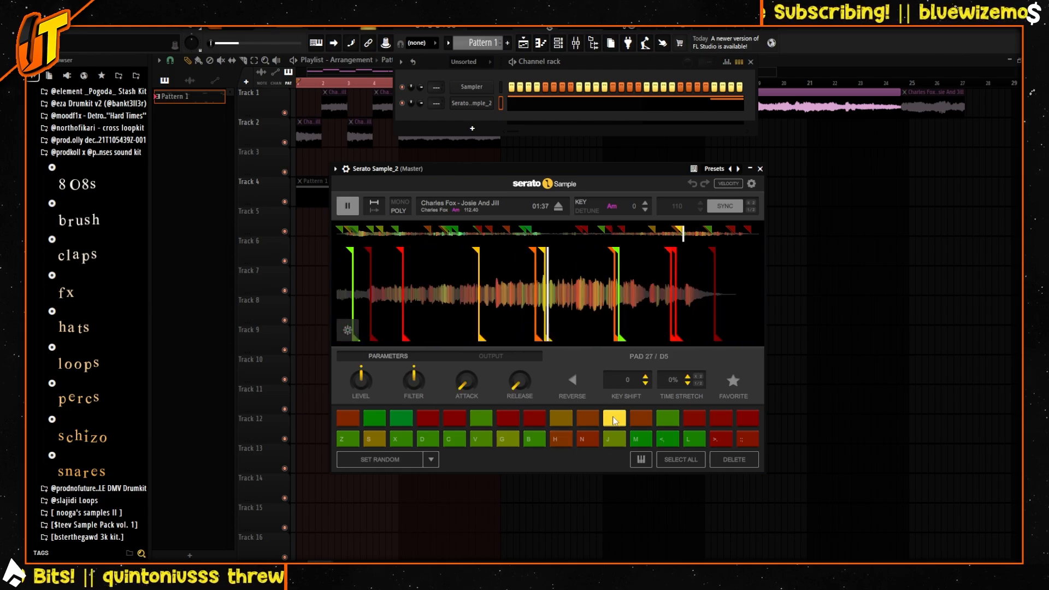
key("F12")
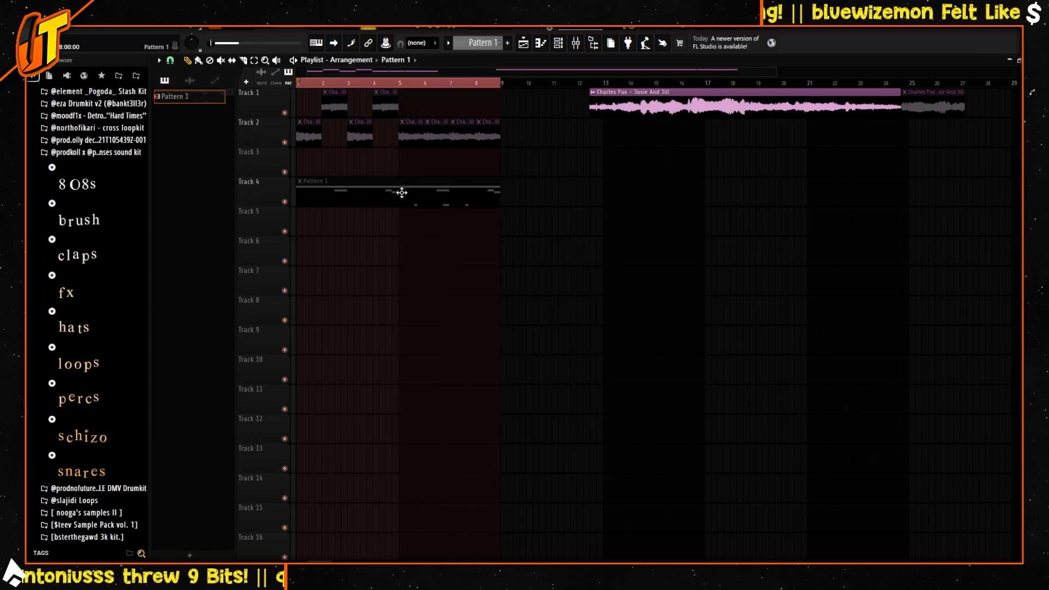
- Play the arrangement while viewing all of Pattern 1's Serato Sample_2 notes in the piano roll
double_click(400, 192)
left_click_drag(512, 174, 393, 176)
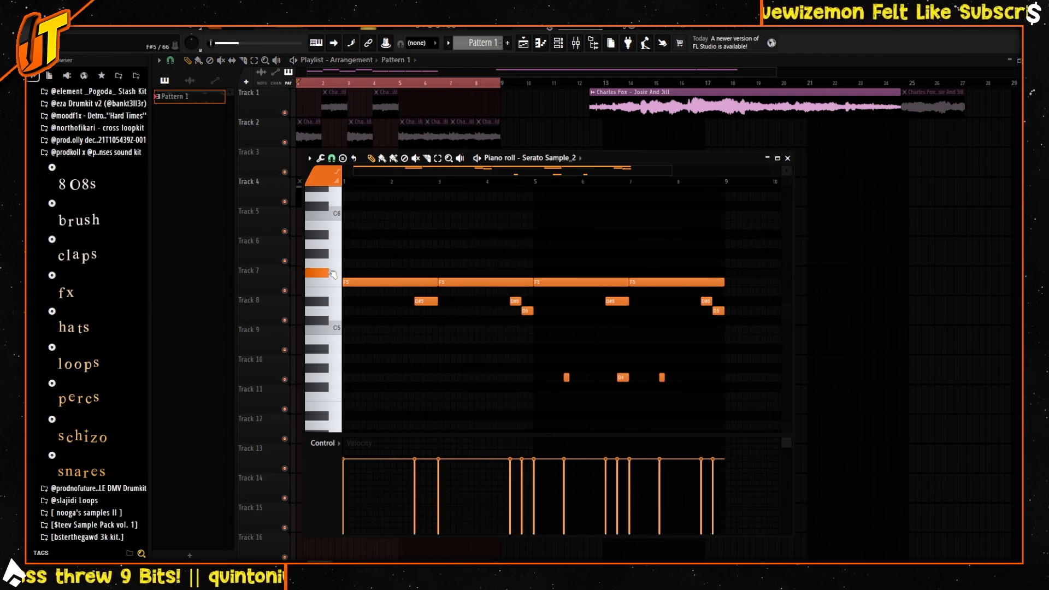
left_click_drag(571, 161, 654, 159)
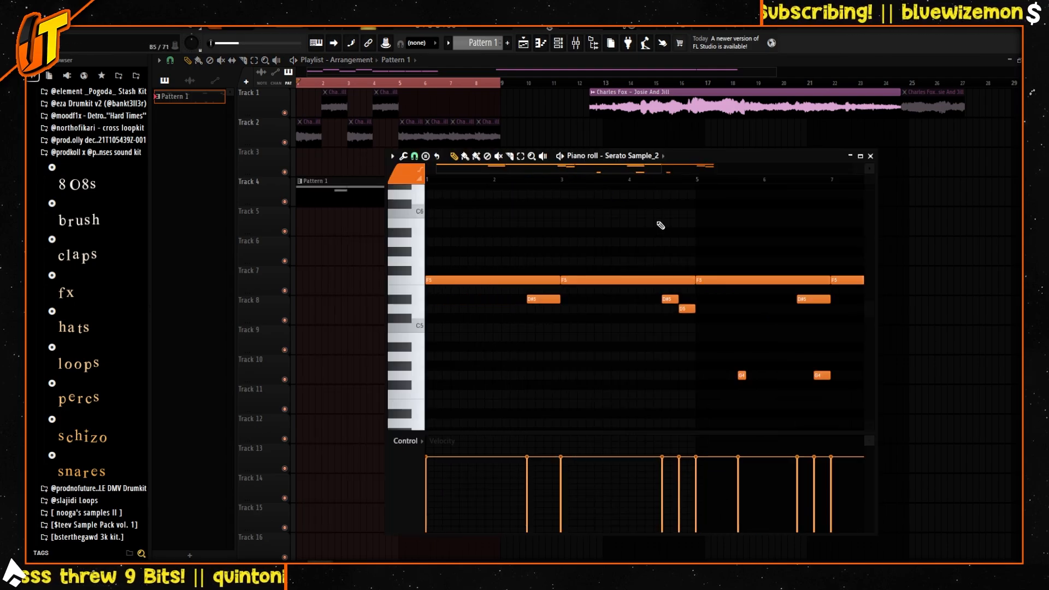
key("space")
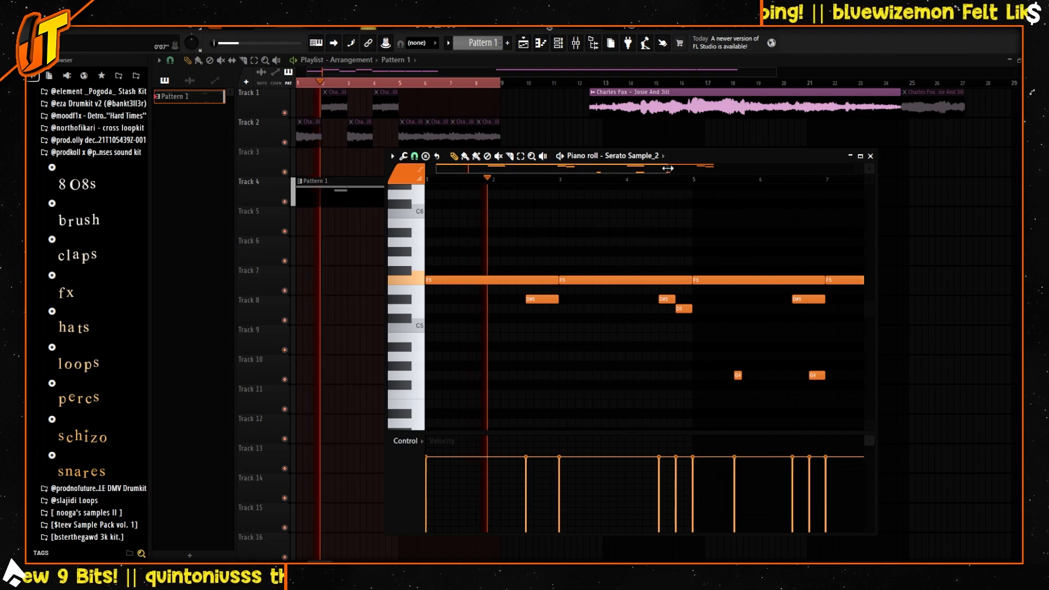
left_click_drag(667, 168, 779, 169)
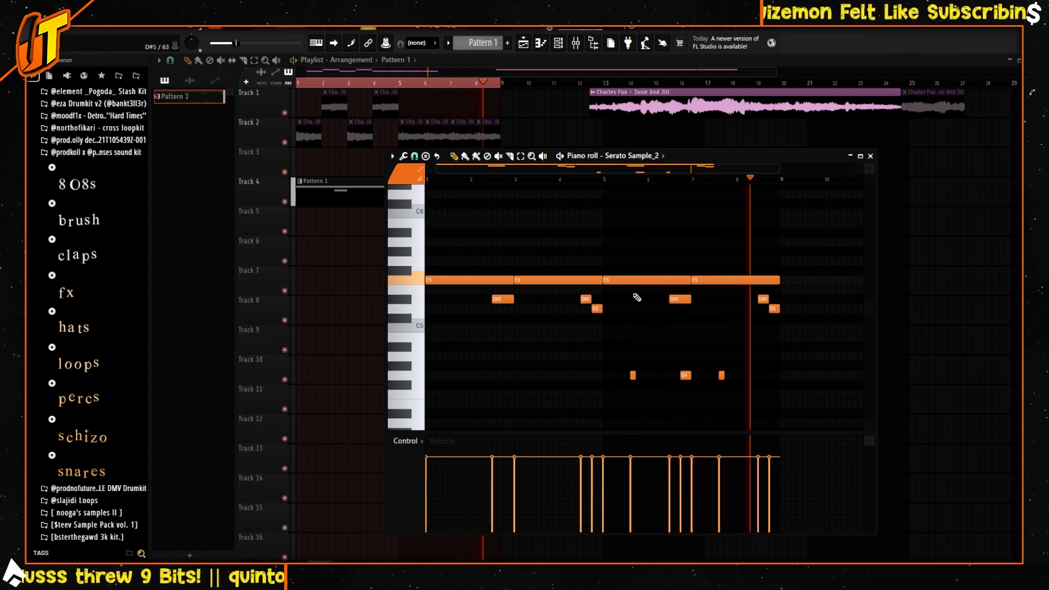
left_click(870, 156)
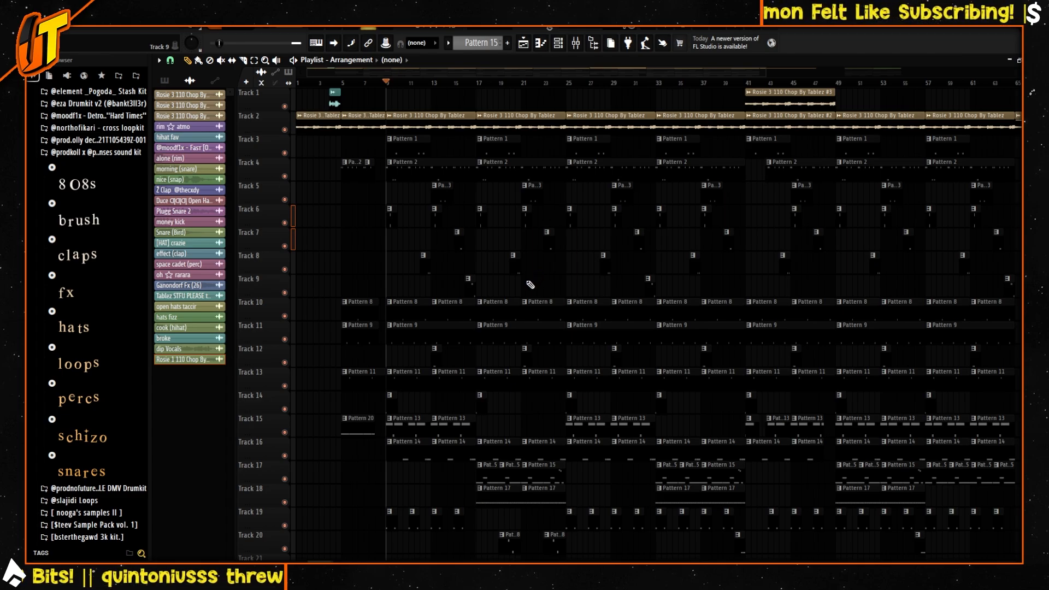
- Play the full beat arrangement from bar 9 and look over its tracks in the playlist
key("space")
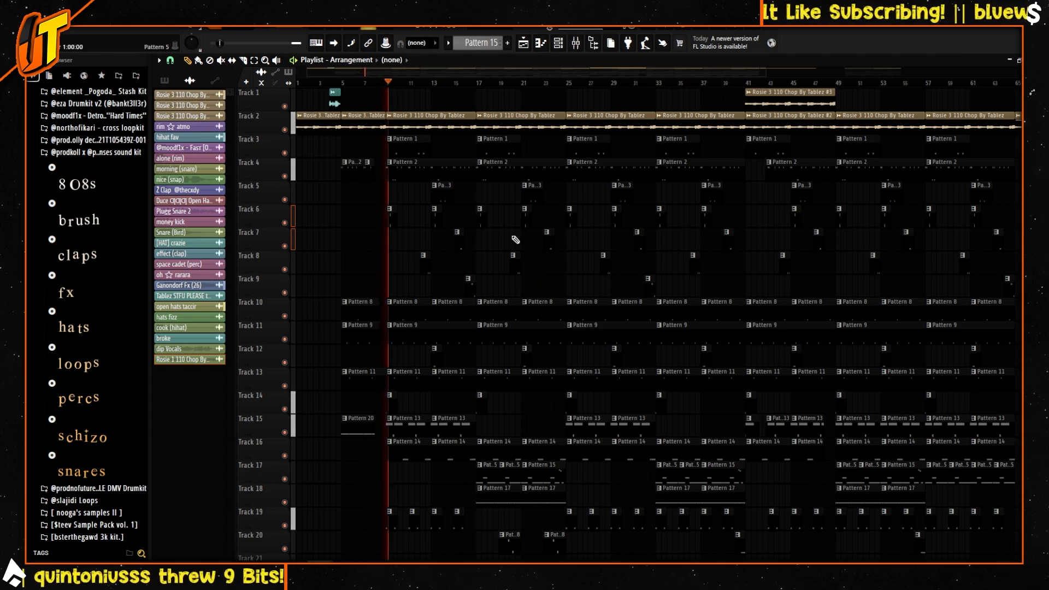
left_click_drag(767, 77, 514, 71)
scroll(532, 180, "down", 1)
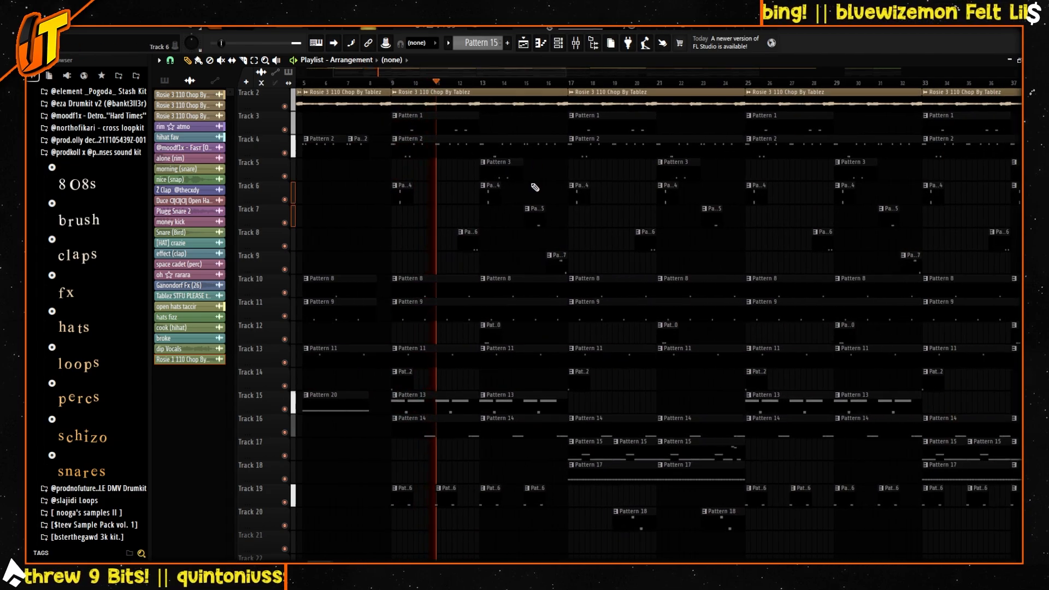
scroll(493, 181, "up", 1)
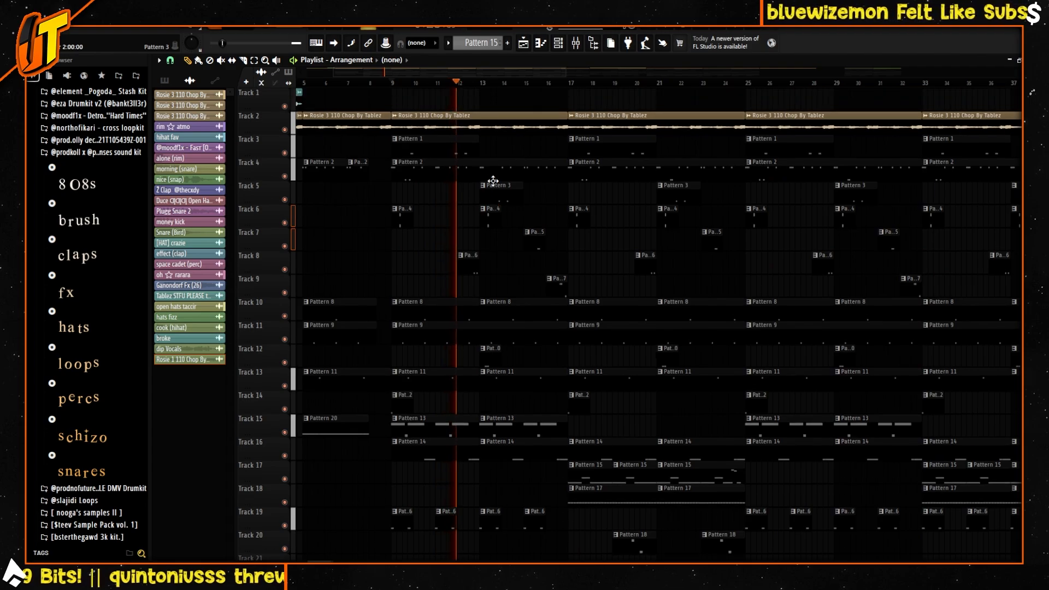
left_click_drag(565, 76, 635, 75)
left_click_drag(1020, 75, 1020, 80)
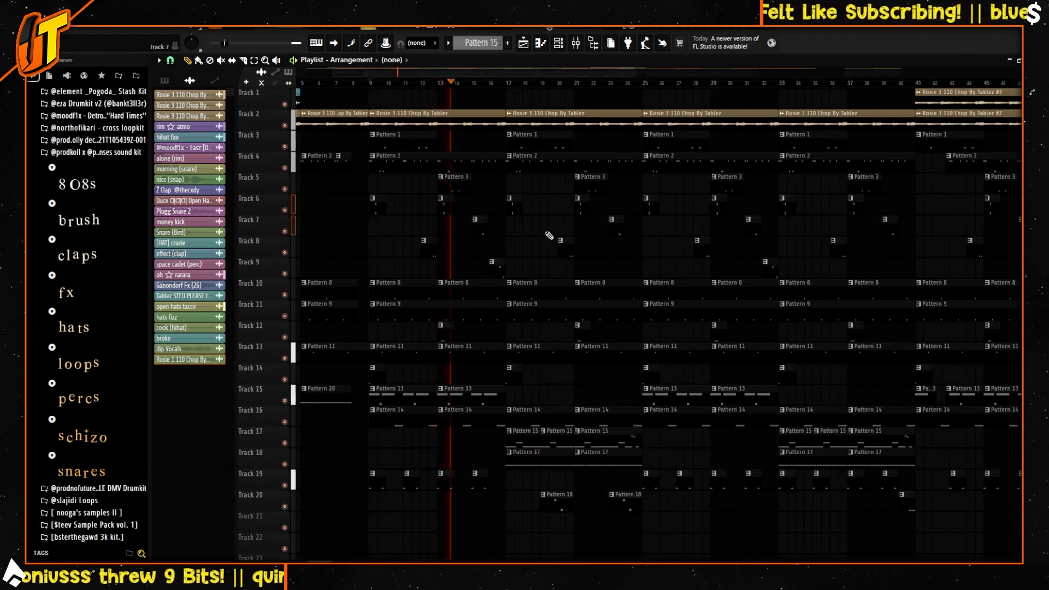
- Solo Track 15 and examine the notes of its Pattern 13 in the piano roll
mouse_move(514, 73)
left_mouse_down()
mouse_move(536, 71)
mouse_move(508, 68)
left_mouse_up()
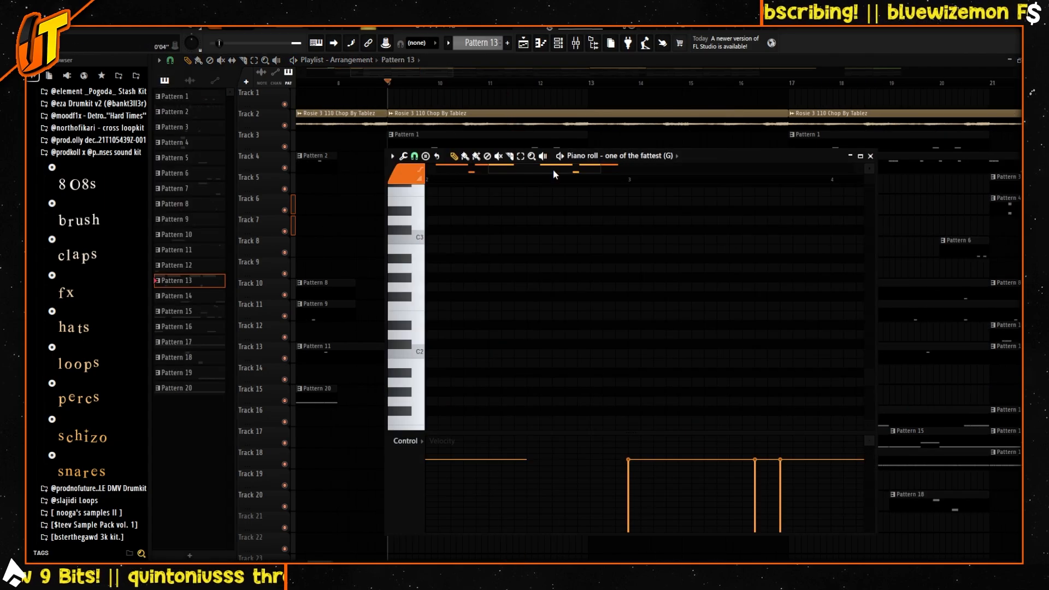
left_click_drag(541, 166, 385, 184)
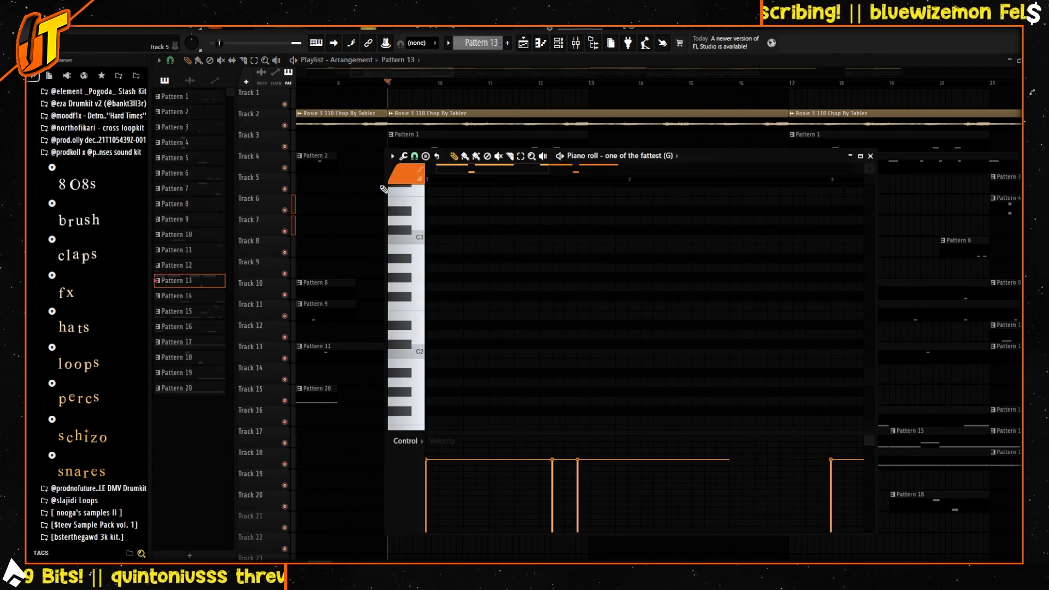
scroll(517, 262, "up", 5)
key("F7")
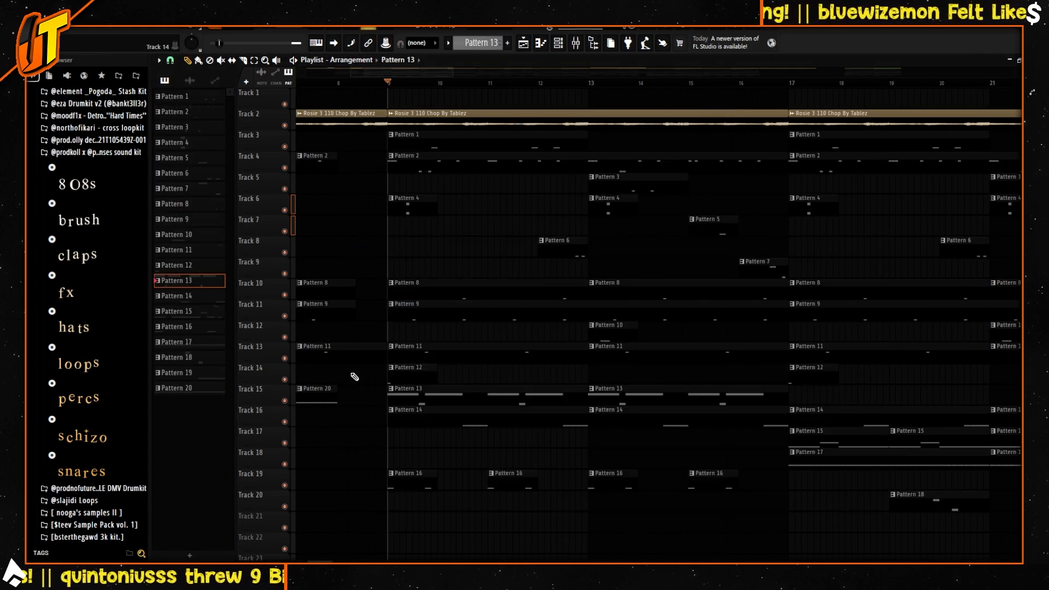
right_click(285, 401)
double_click(409, 400)
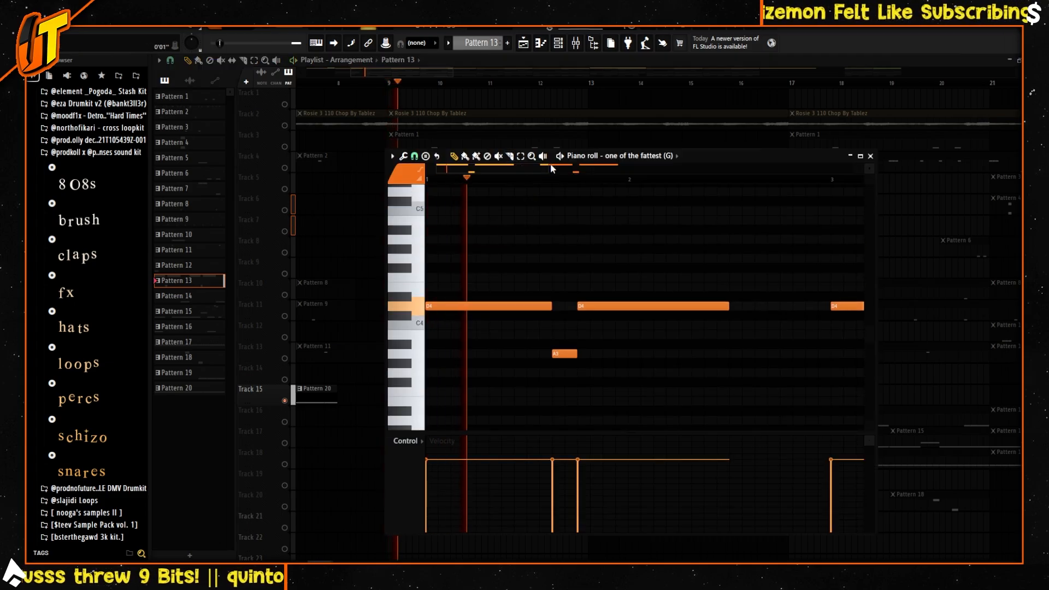
left_click_drag(549, 166, 682, 170)
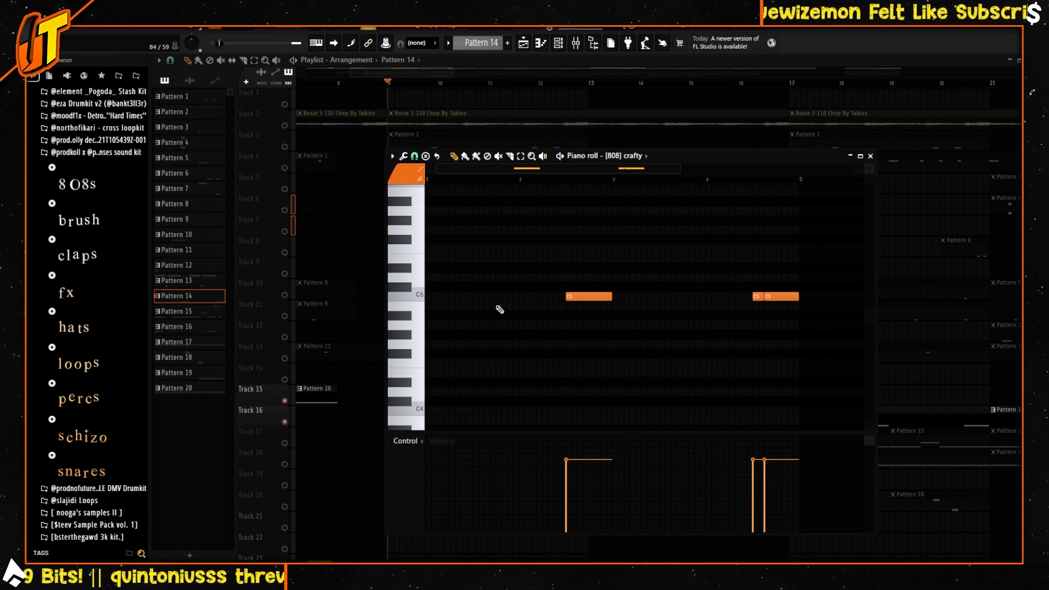
- Play the enabled tracks while viewing Pattern 14's [808] crafty notes
key("space")
scroll(590, 256, "up", 2)
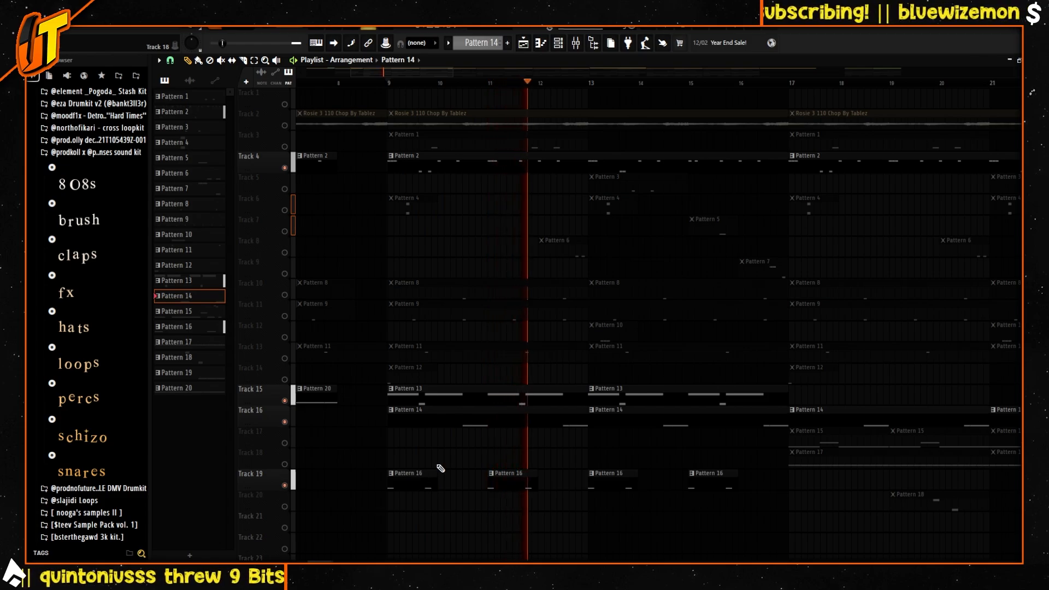
- View Pattern 16's open hat notes on Track 19 and open Pattern 2's hihat fav notes on Track 4
double_click(491, 479)
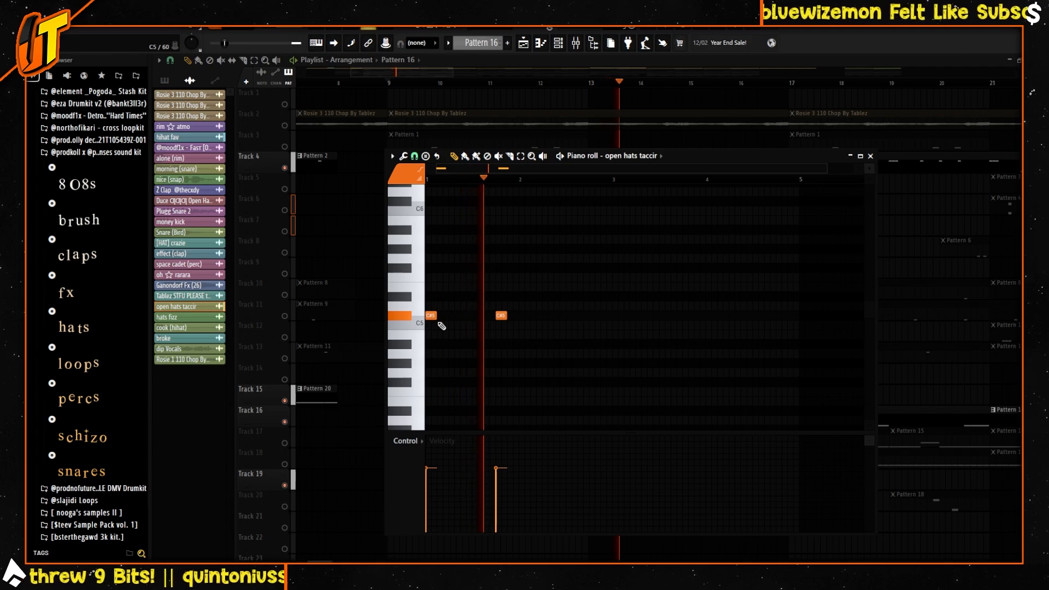
left_click(870, 156)
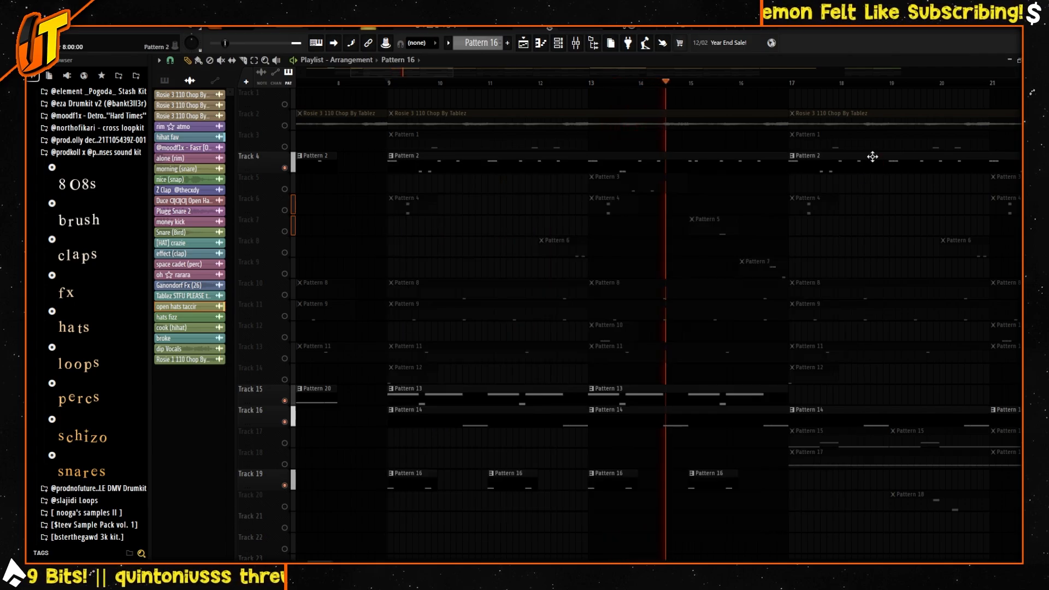
double_click(443, 160)
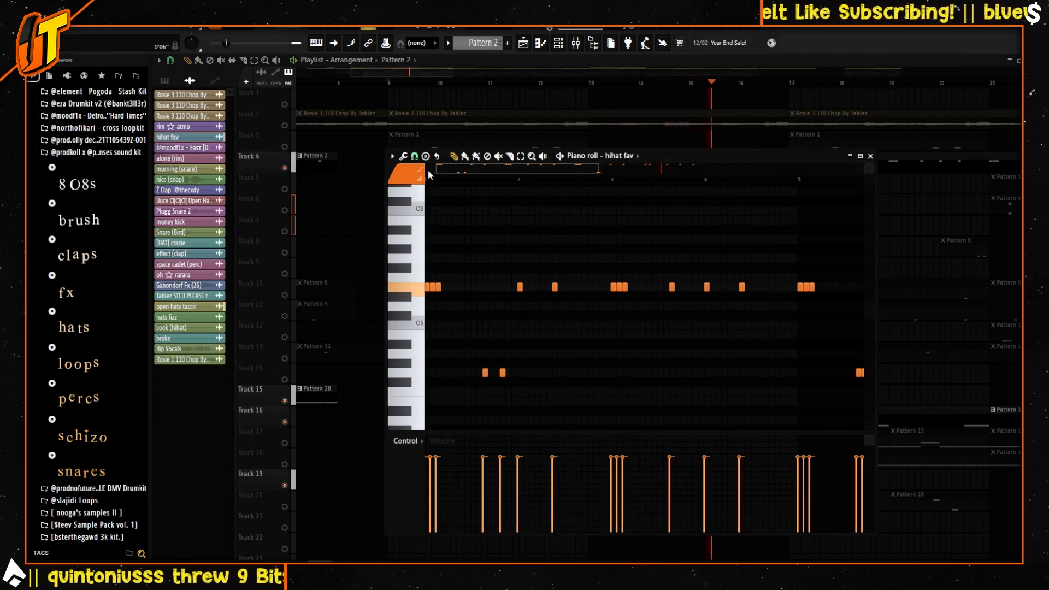
- View the full length of the hihat fav pattern, close it, and enable Track 18 to look at its Pattern 17
scroll(528, 181, "down", 4)
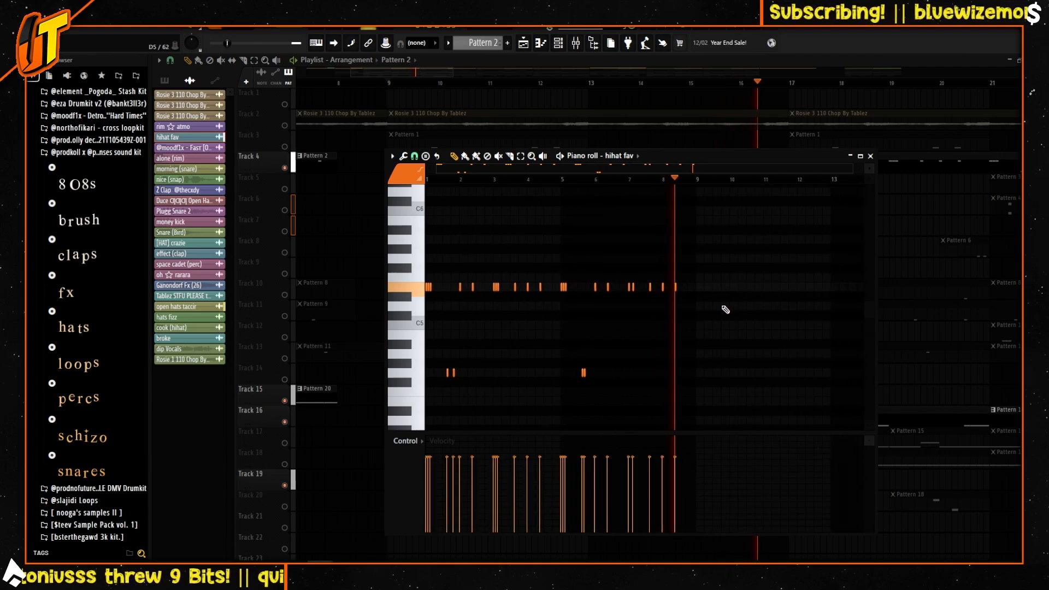
left_click(871, 156)
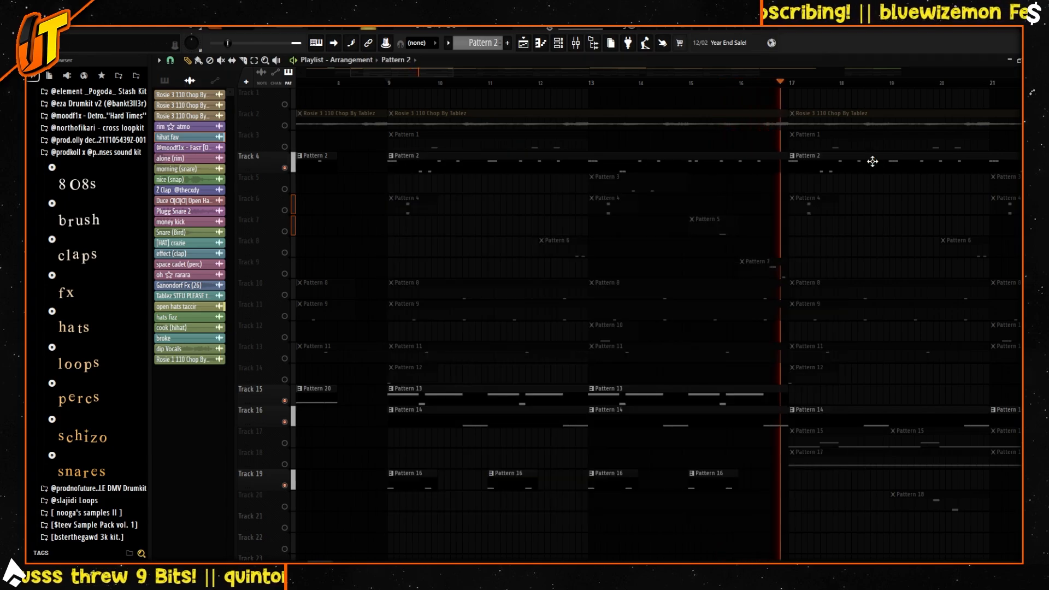
left_click(285, 465)
double_click(838, 462)
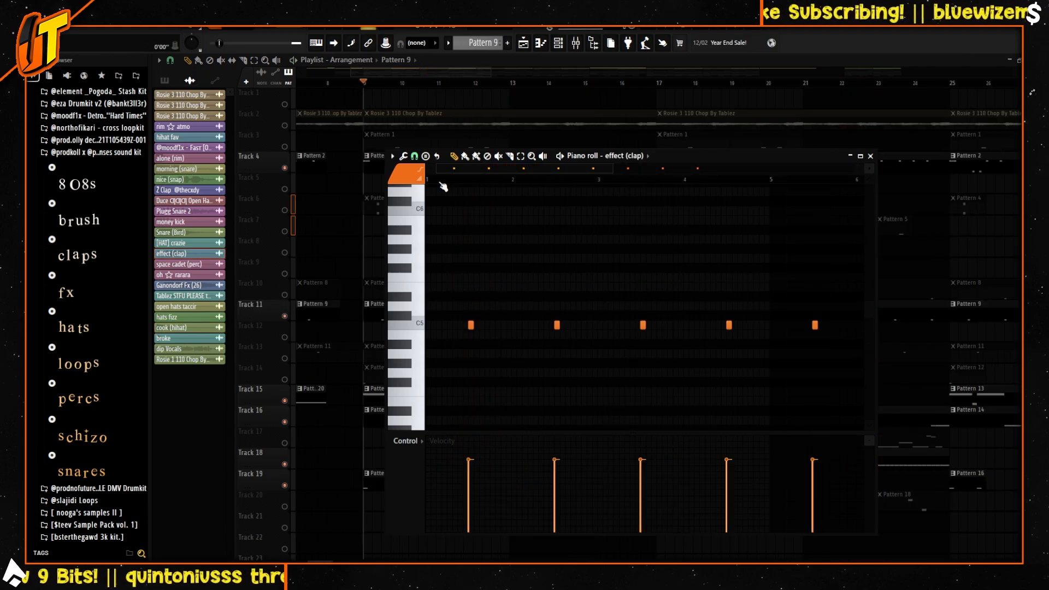
- Play Pattern 9's effect (clap) notes and examine Pattern 8's Snare (Bird) notes in the piano roll
key("space")
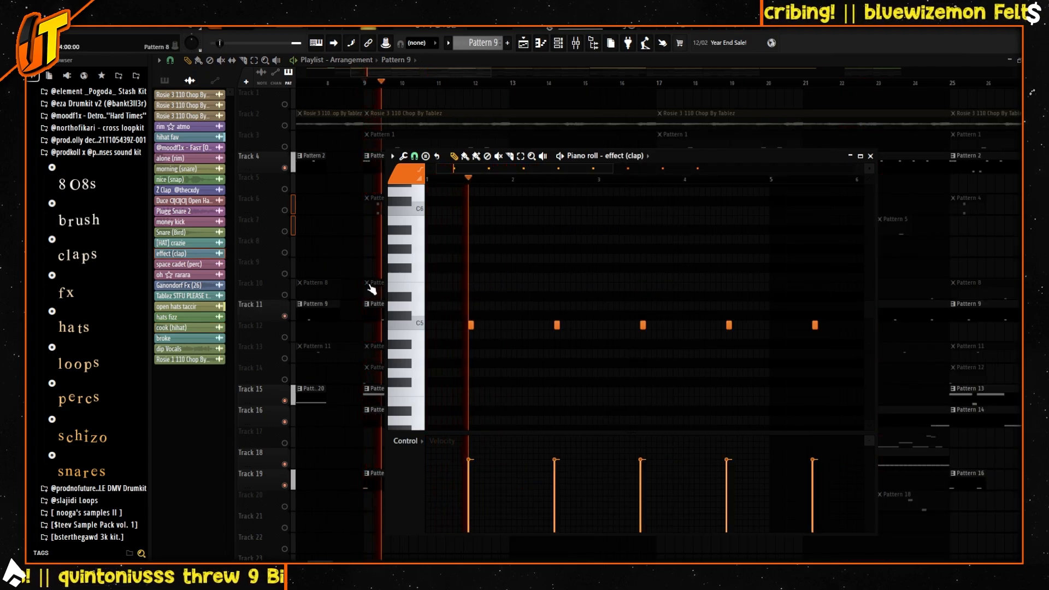
left_click_drag(675, 171, 834, 109)
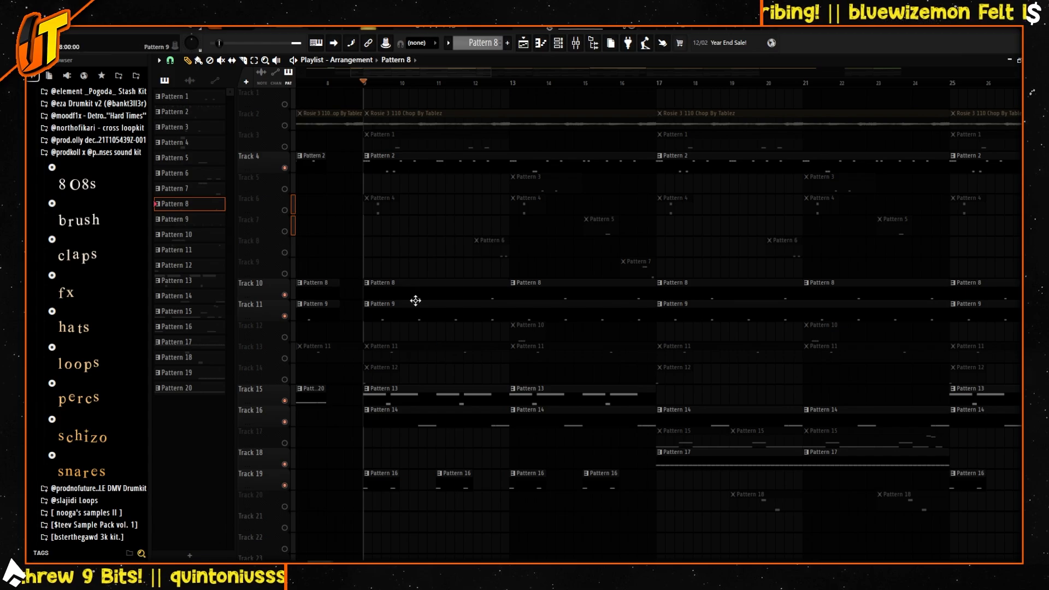
double_click(447, 299)
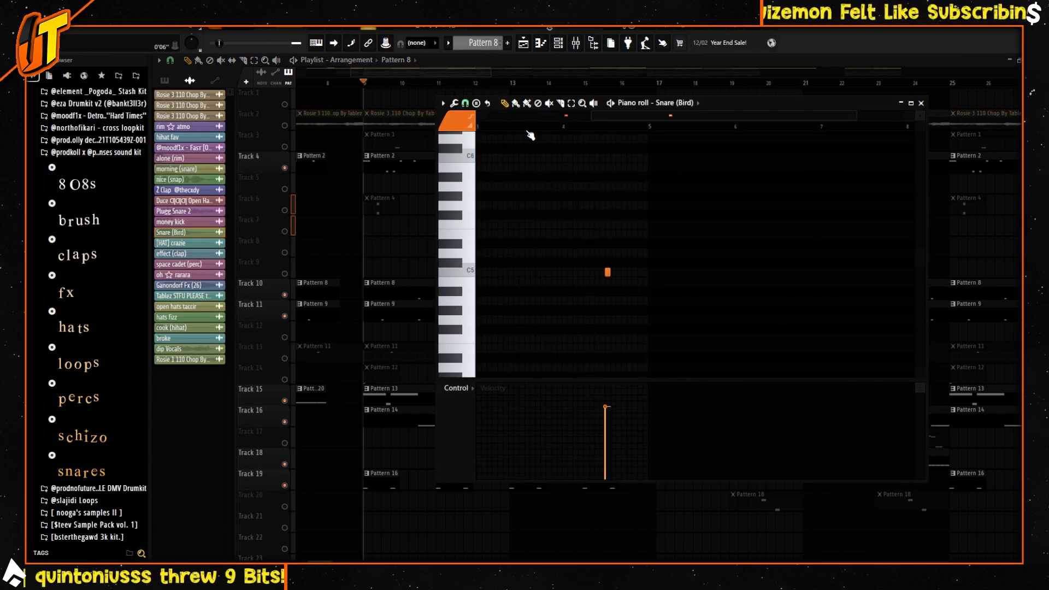
left_click_drag(624, 117, 435, 139)
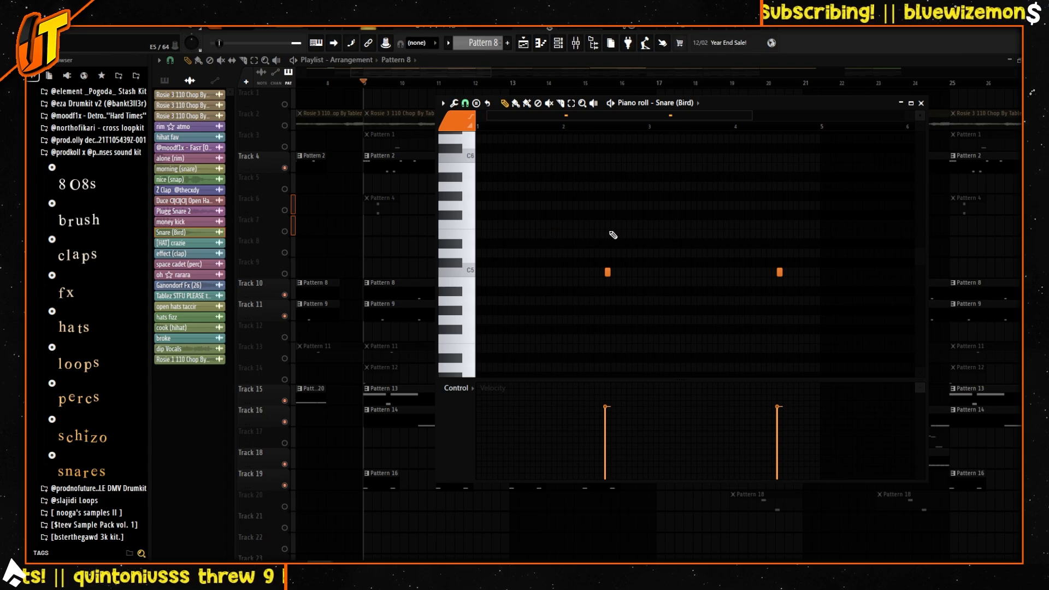
key("space")
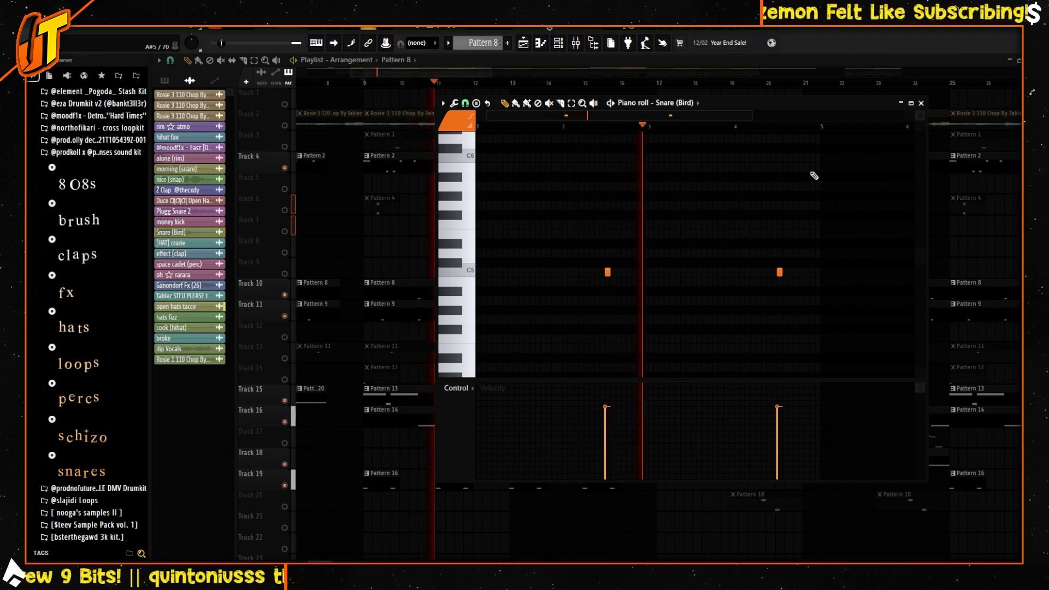
left_click(920, 104)
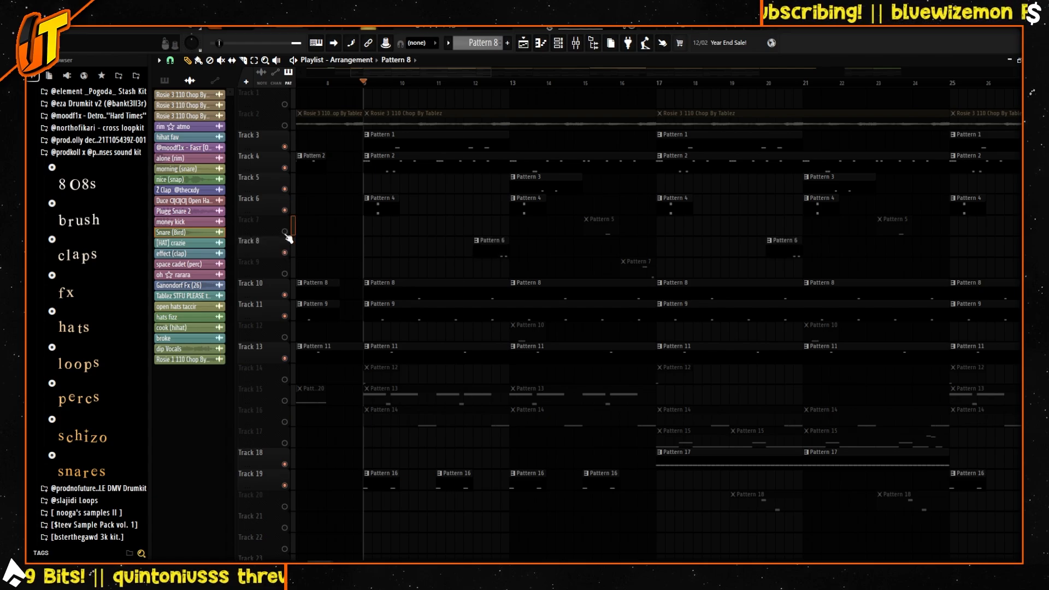
- Play the enabled drum and percussion tracks and look over their patterns in the playlist
scroll(444, 262, "down", 2)
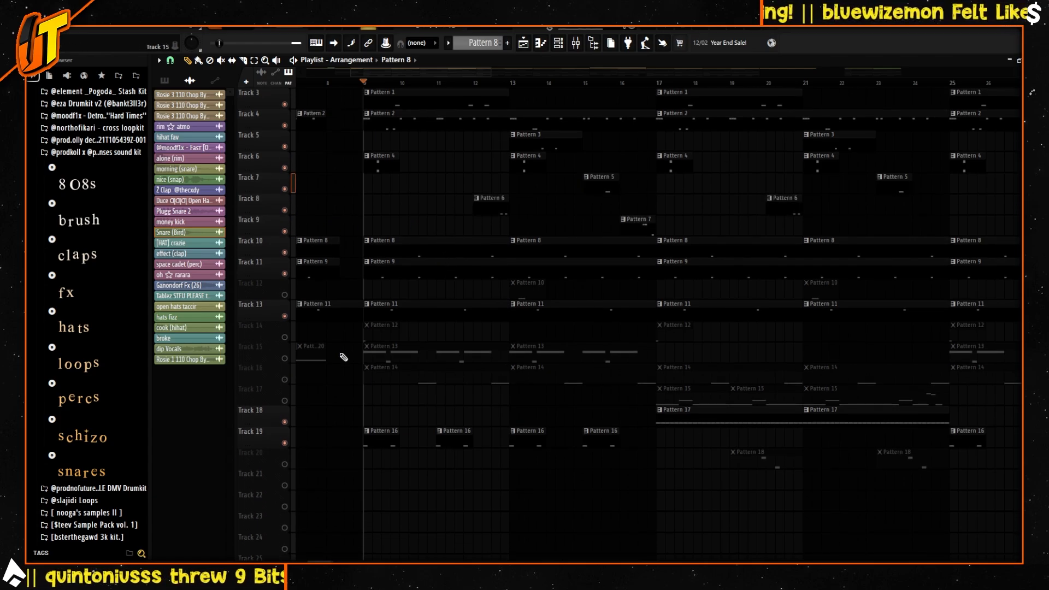
scroll(414, 362, "up", 2)
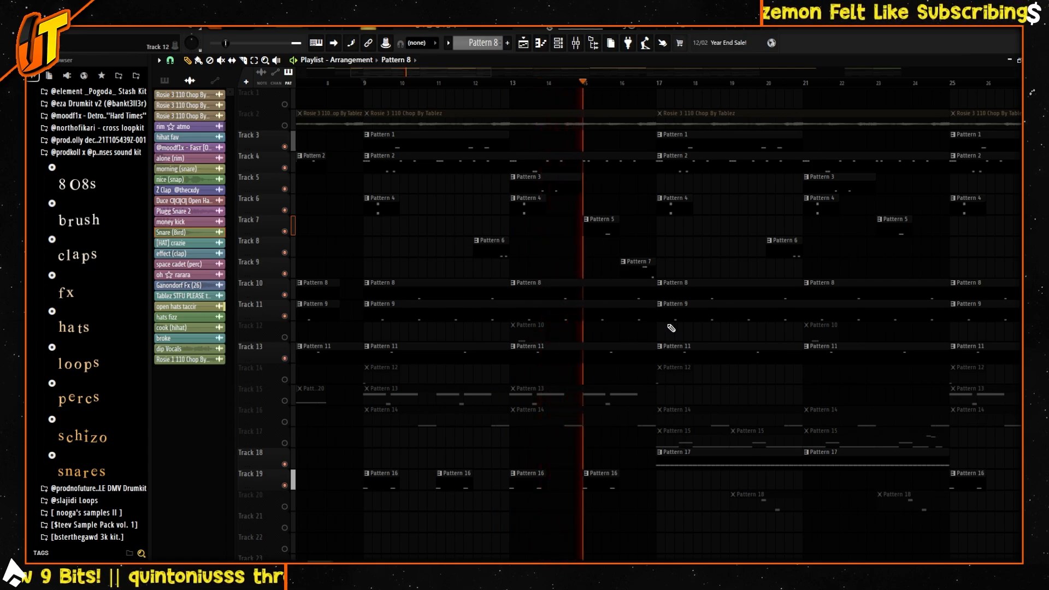
scroll(668, 323, "down", 1)
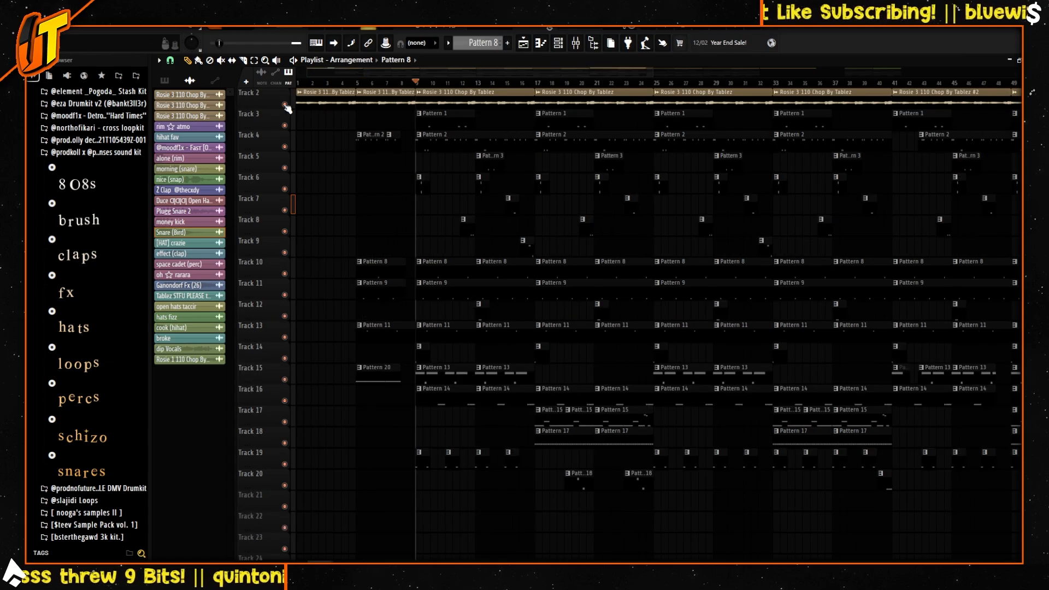
- Solo Track 2, open the Rosie 3 110 Chop sample's settings and play it while viewing its effects on mixer Insert 1
right_click(284, 104)
double_click(485, 102)
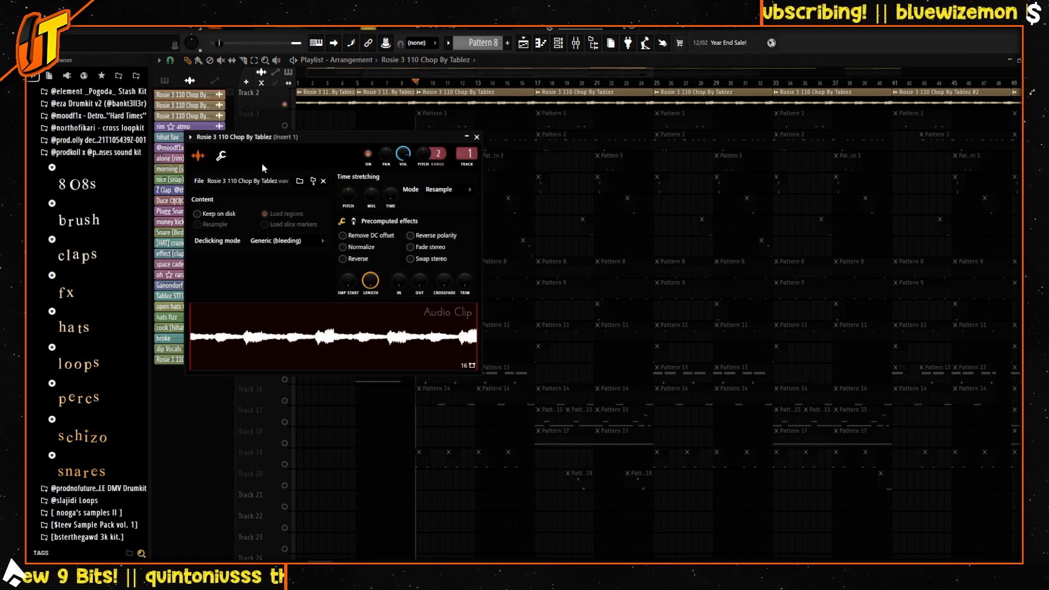
left_click(576, 42)
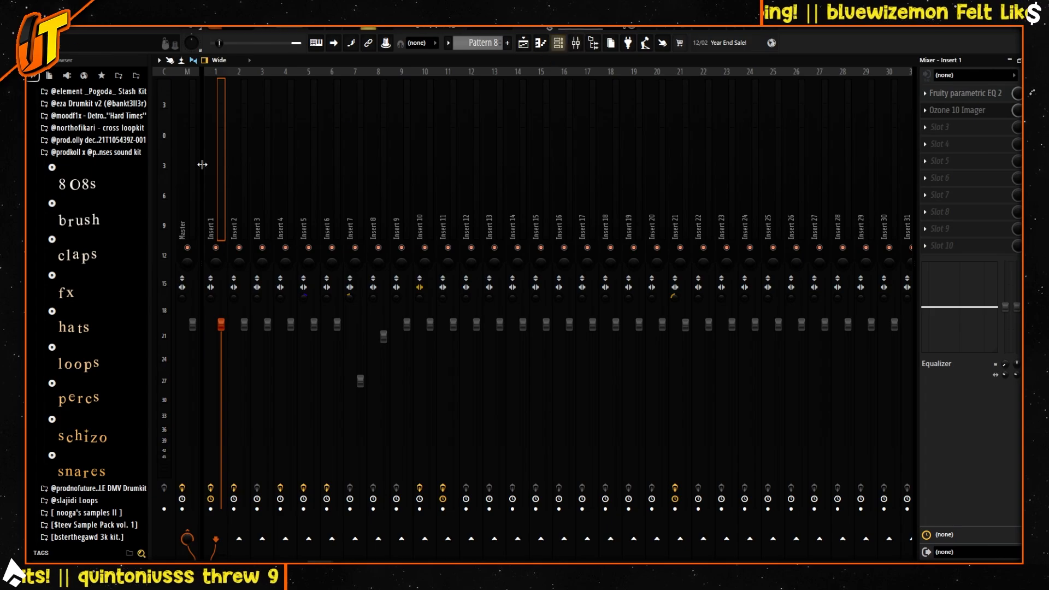
key("space")
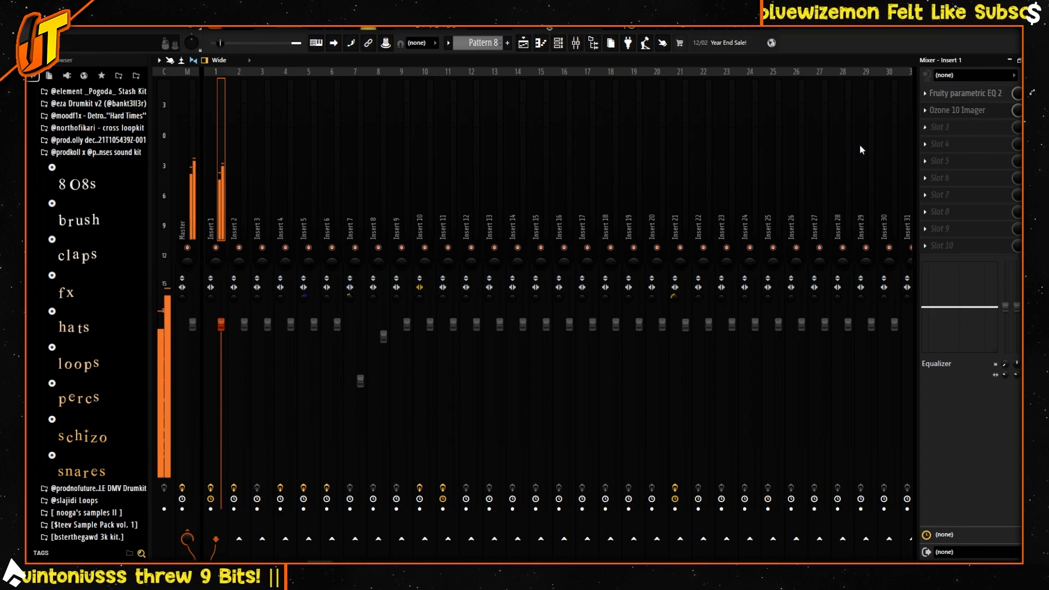
- Open the Ozone 10 Imager on Insert 1 and examine its stereo width settings during playback
left_click(963, 111)
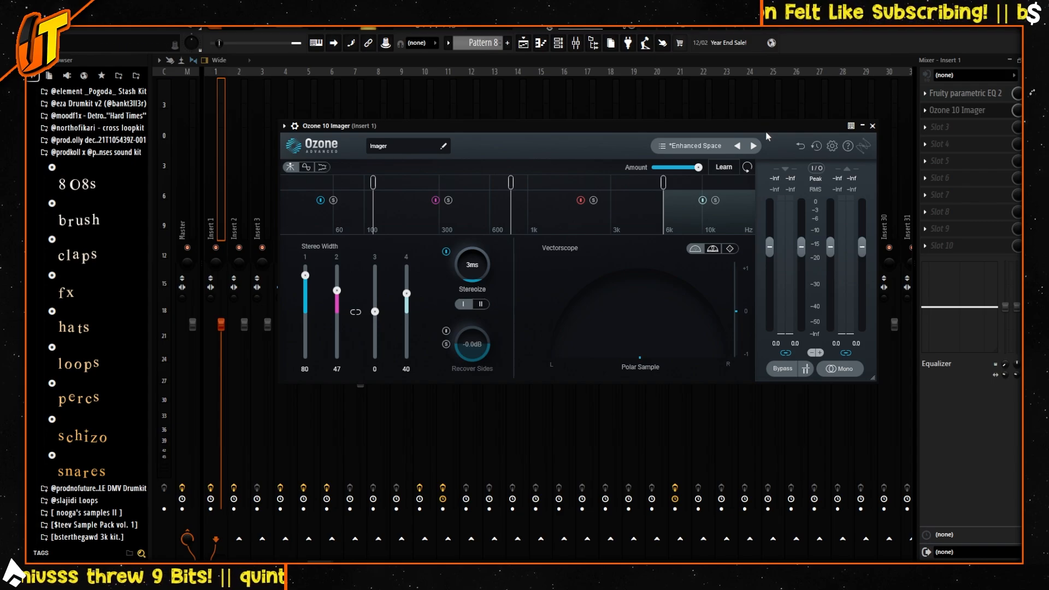
left_click_drag(765, 130, 774, 108)
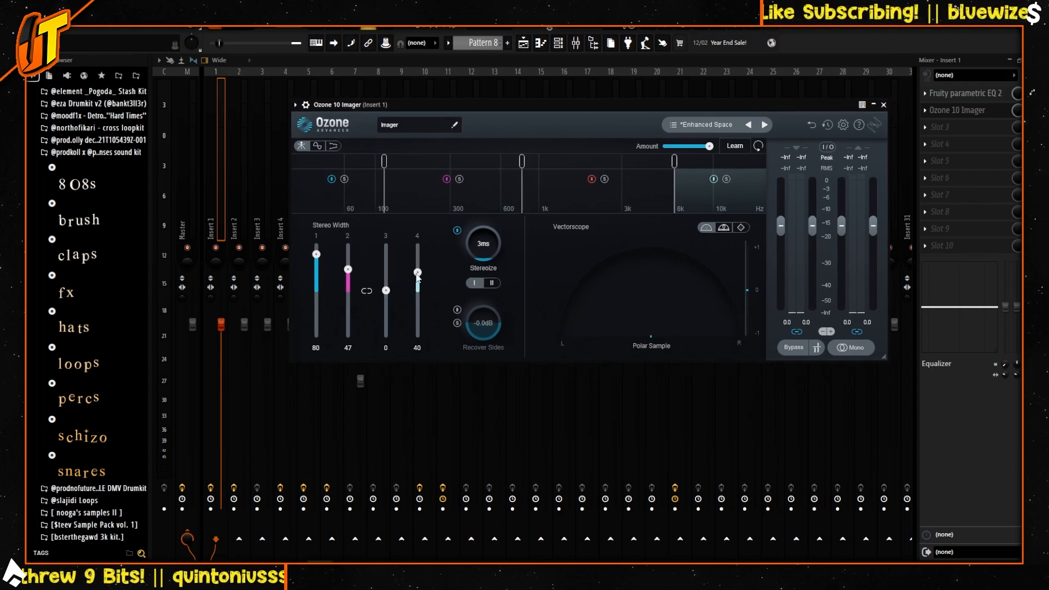
left_click_drag(637, 107, 630, 117)
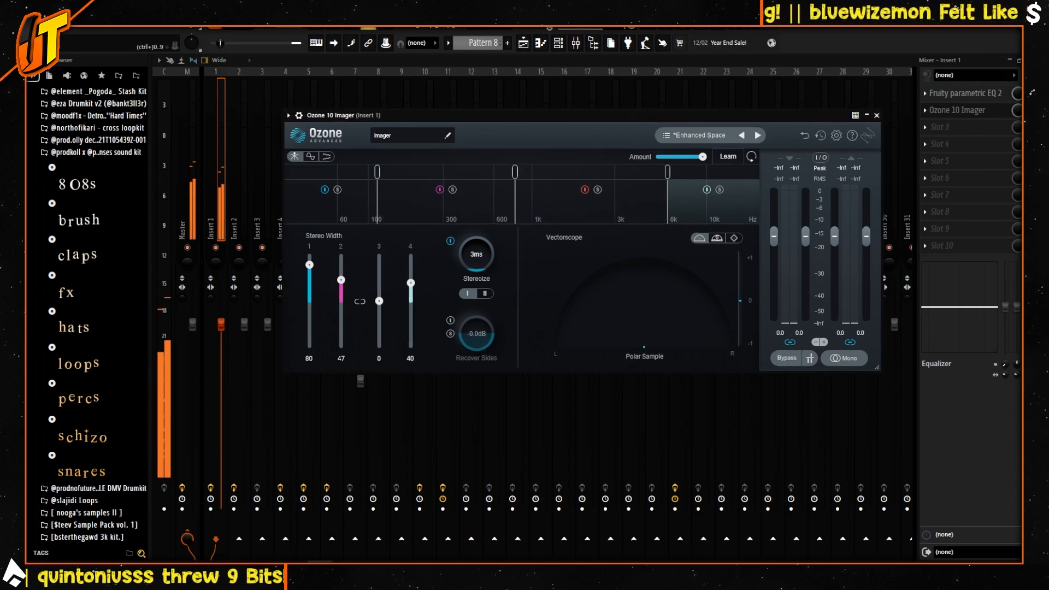
left_click(995, 114)
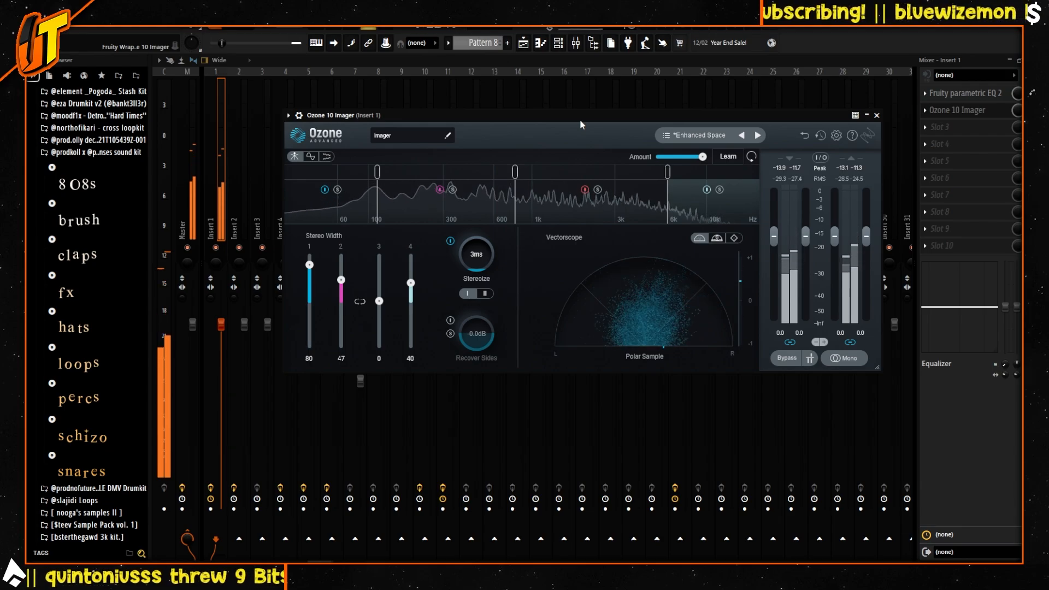
left_click_drag(579, 121, 543, 124)
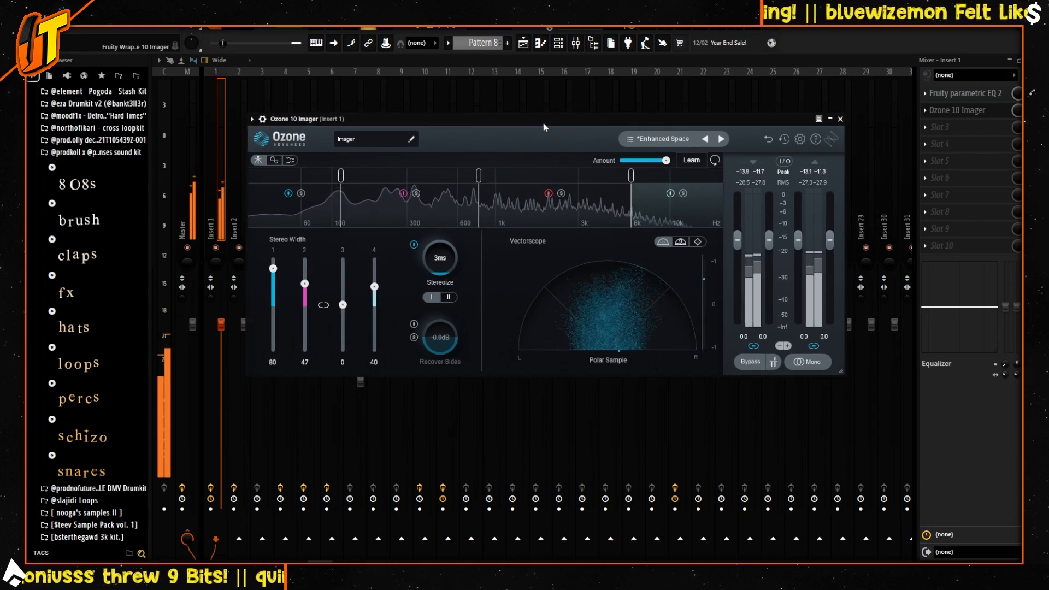
left_click(840, 119)
- Return to the playlist and set the playback position to bar 17
key("F5")
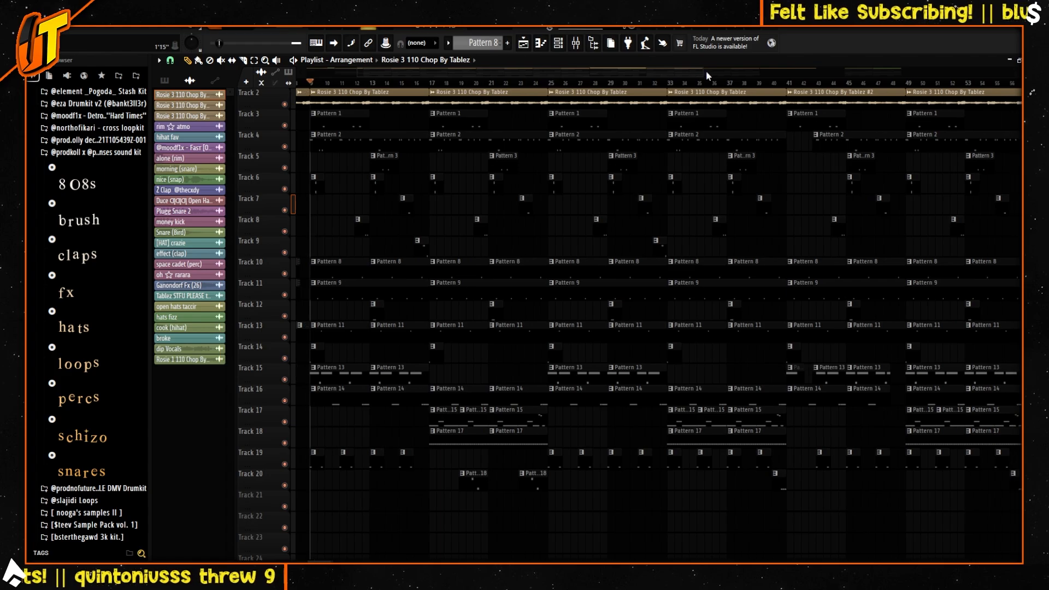
left_click_drag(706, 75, 645, 76)
left_click_drag(533, 74, 460, 90)
left_click(572, 82)
left_click_drag(595, 75, 516, 75)
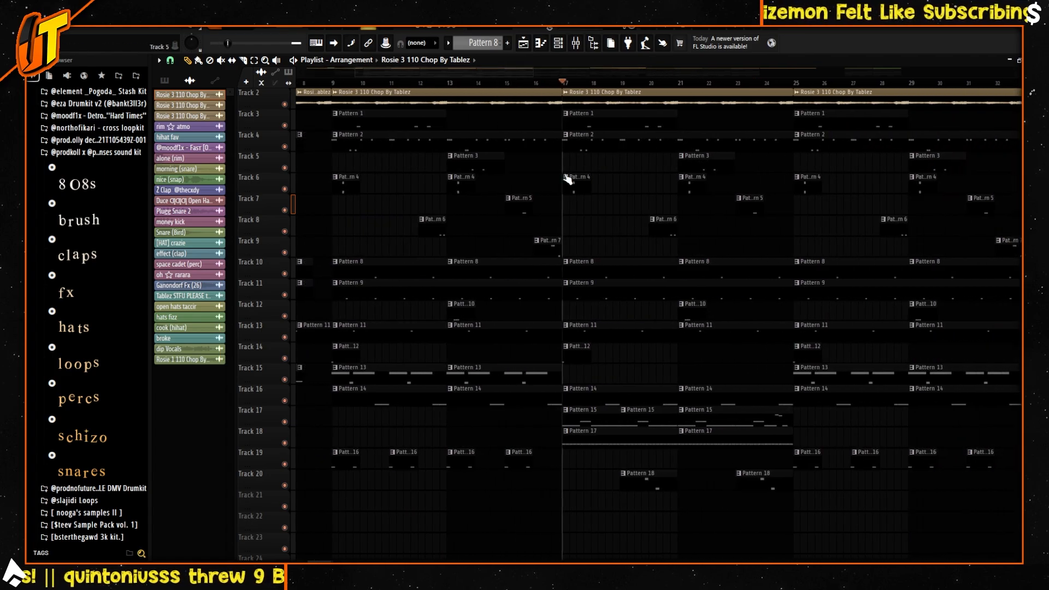
- Solo Track 17 and examine Pattern 15's notes together with the ZENOLOGY AX Spooky Lead preset that plays them
right_click(284, 104)
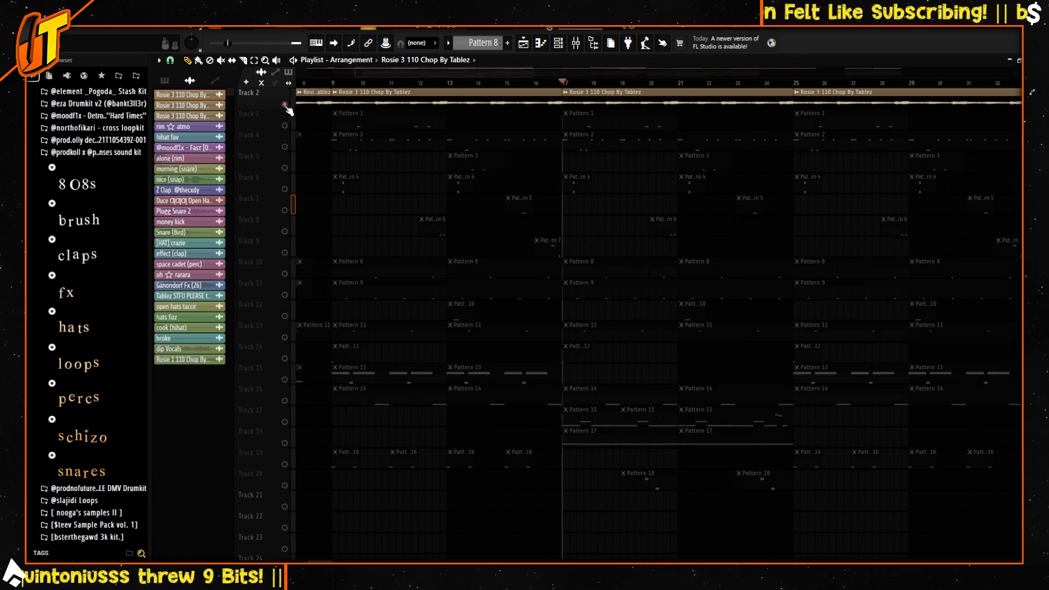
double_click(291, 422)
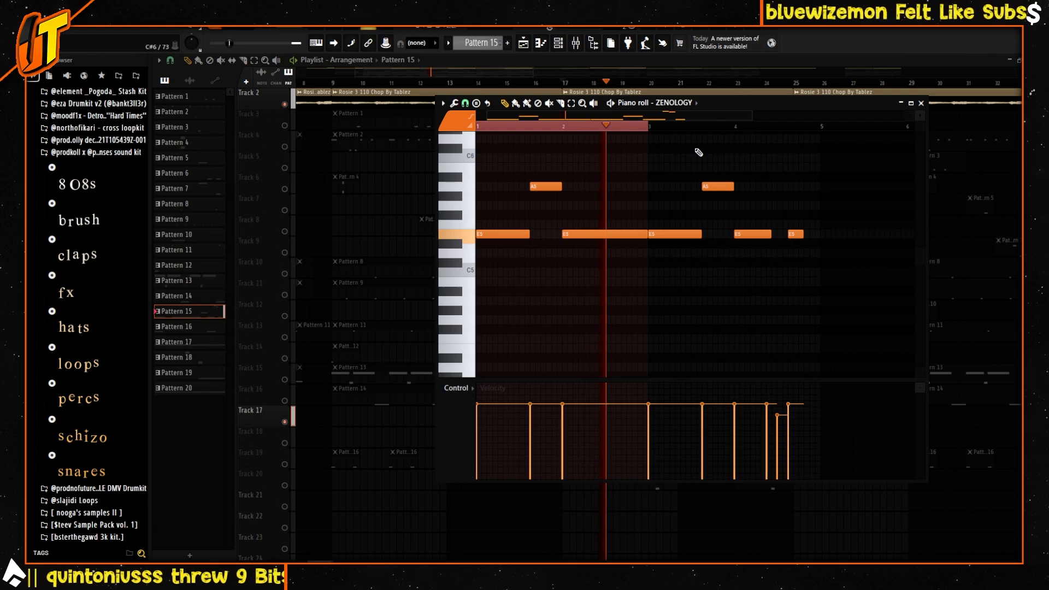
left_click_drag(750, 188, 639, 300)
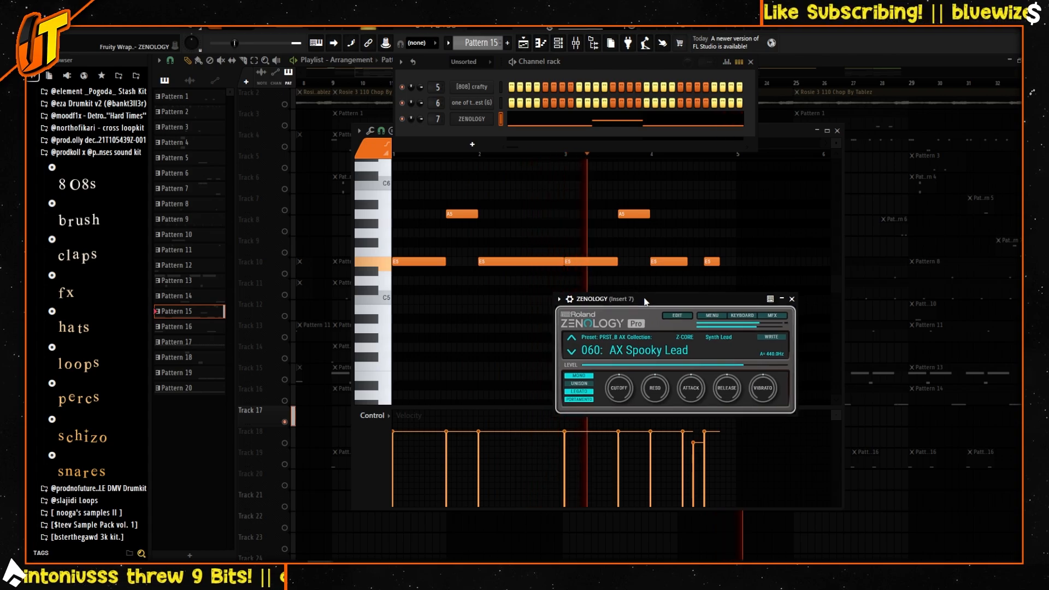
left_click_drag(639, 299, 618, 287)
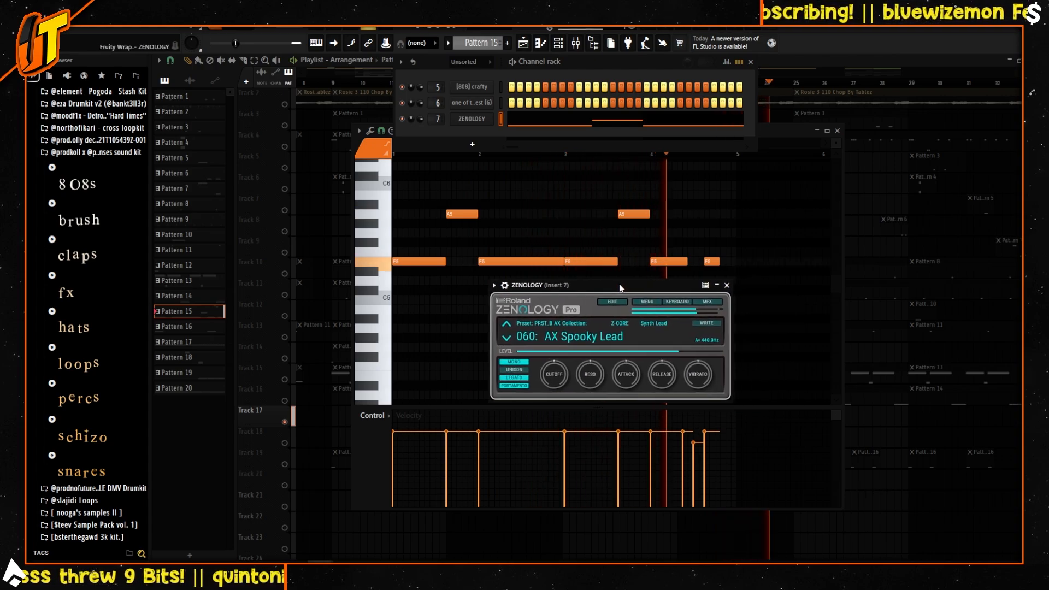
scroll(651, 246, "up", 3)
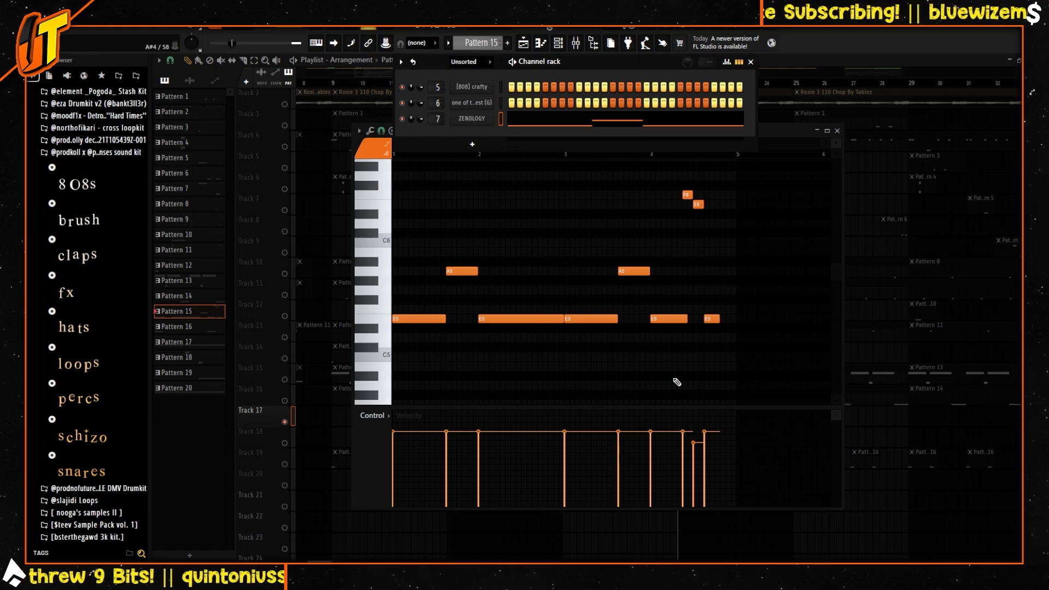
left_click(470, 119)
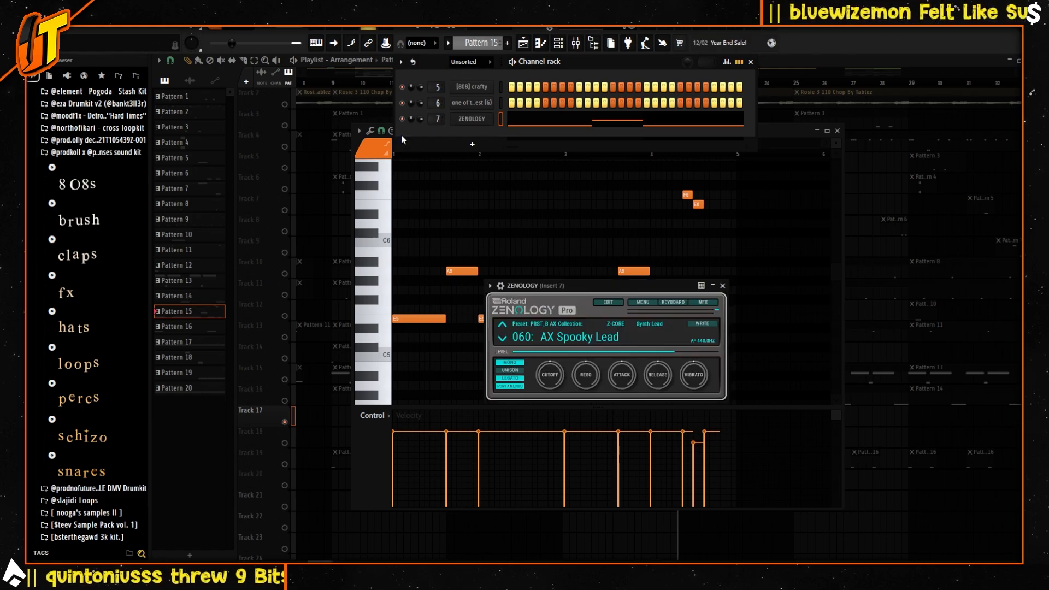
left_click_drag(587, 287, 587, 241)
left_click(723, 241)
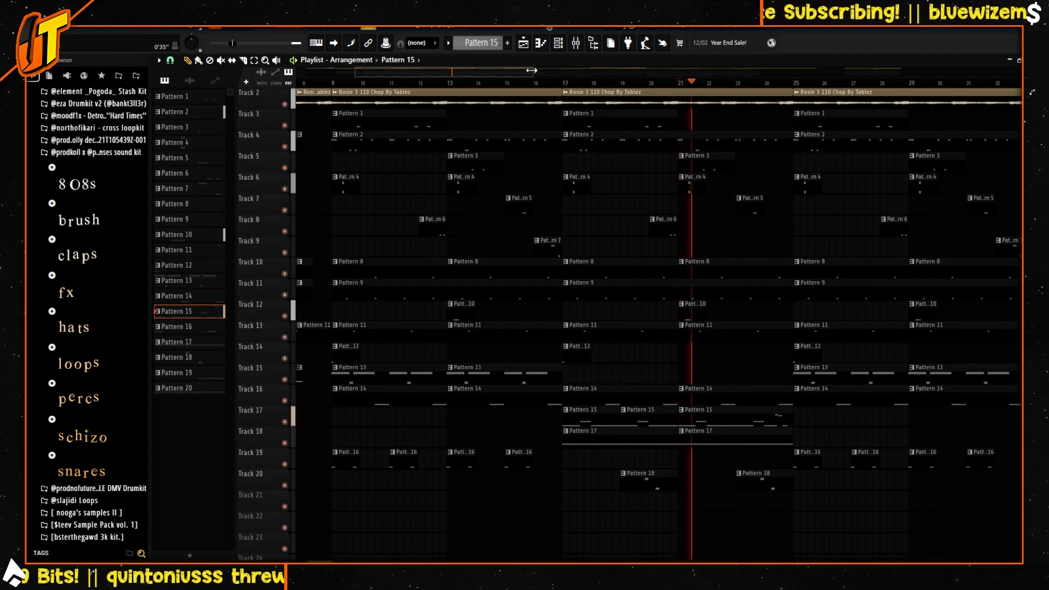
- Look over the full arrangement in the playlist while all tracks play
left_click_drag(532, 70, 933, 73)
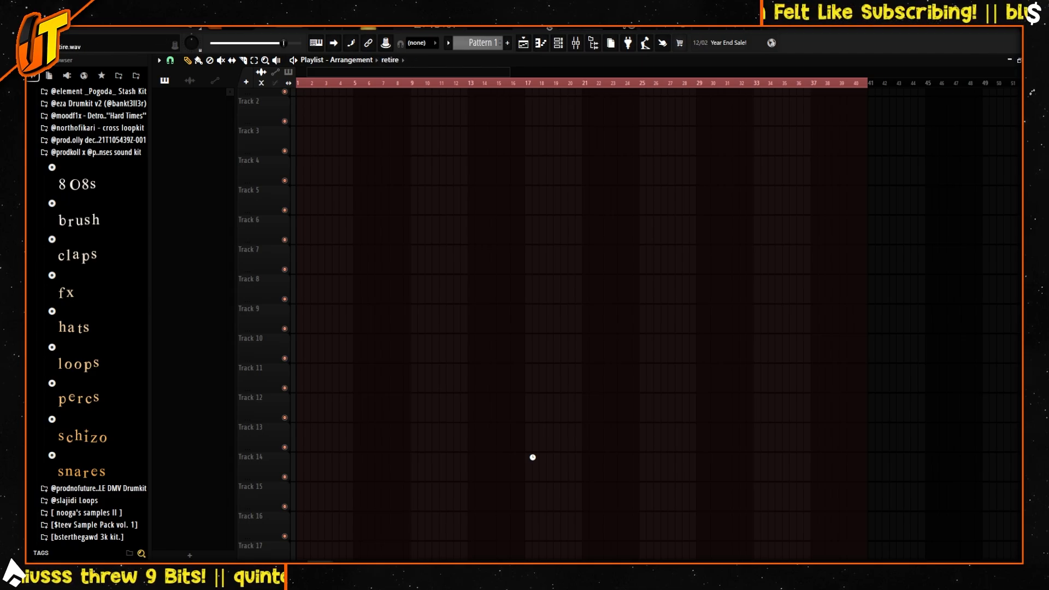
- Play the vocal project from bar 1 and compare its vocal takes by toggling Tracks 3 and 4
scroll(533, 457, "up", 1)
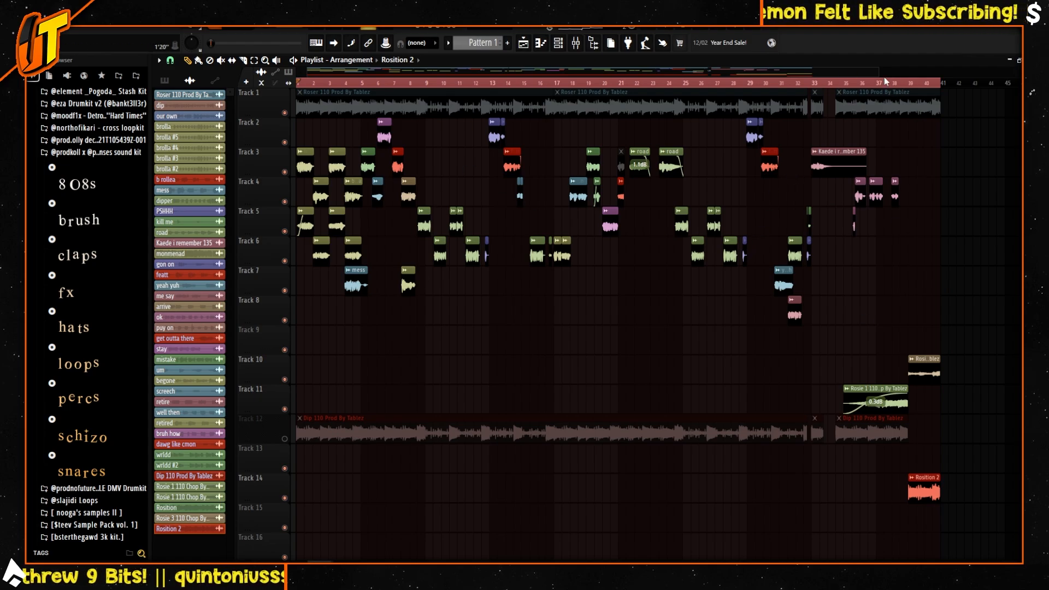
left_click_drag(878, 72, 562, 72)
key("space")
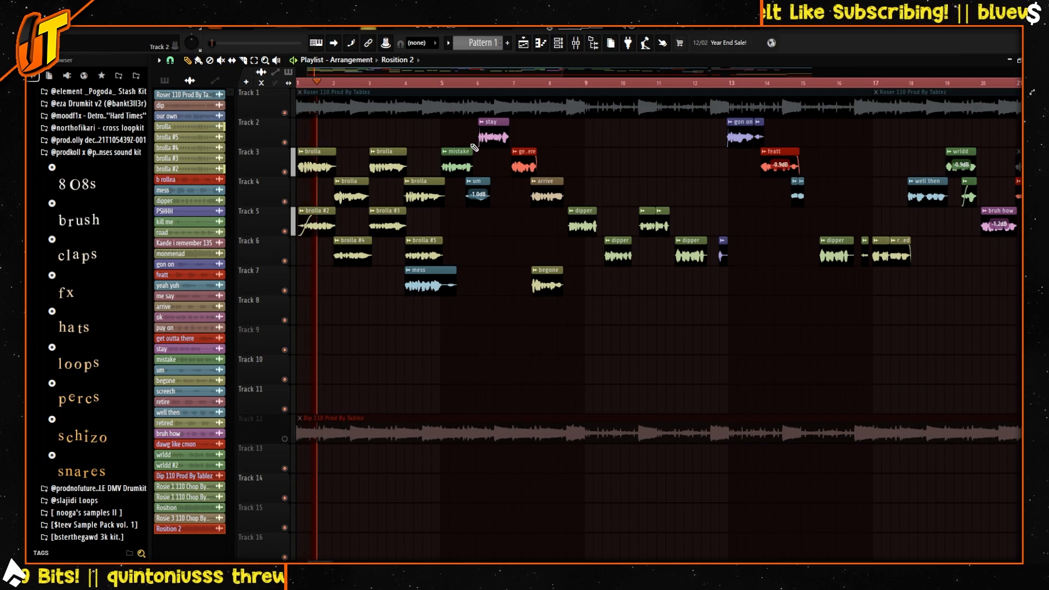
left_click(285, 172)
left_click(285, 201)
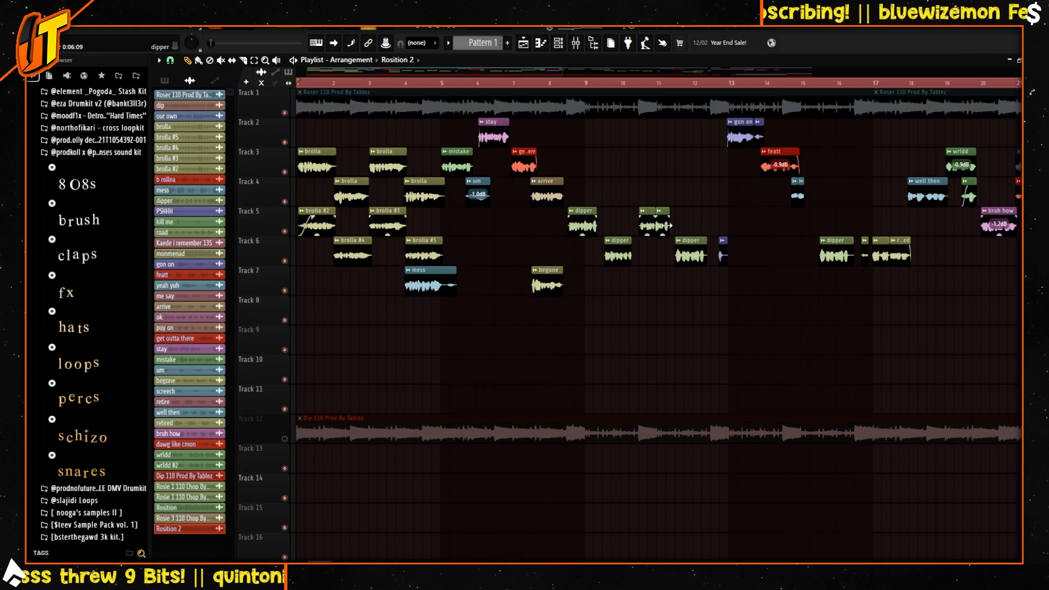
- Look over the whole vocal arrangement and select the brolla clip on Track 4
scroll(587, 73, "down", 2)
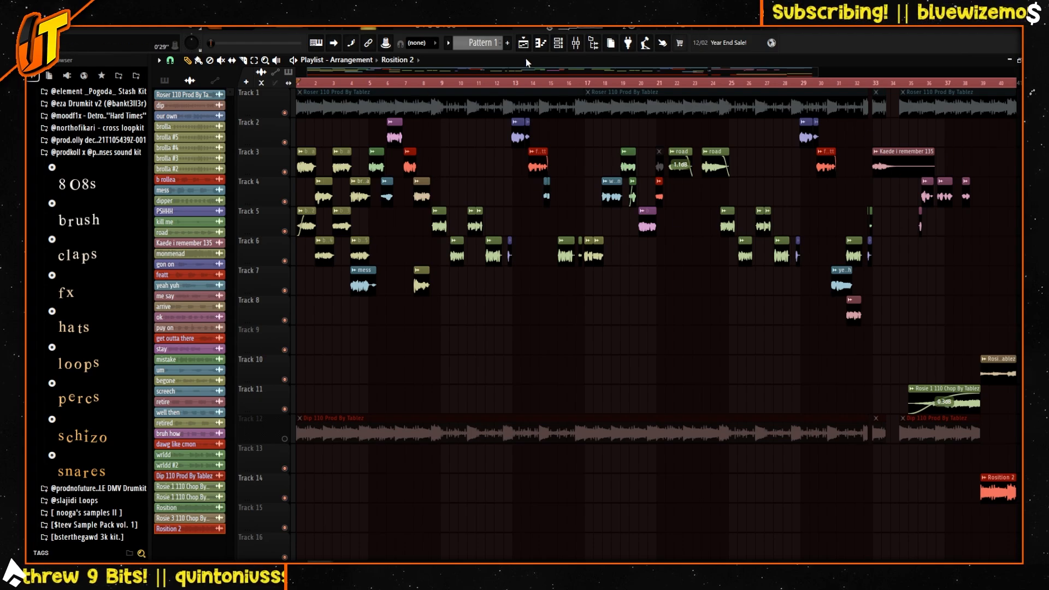
left_click(360, 188)
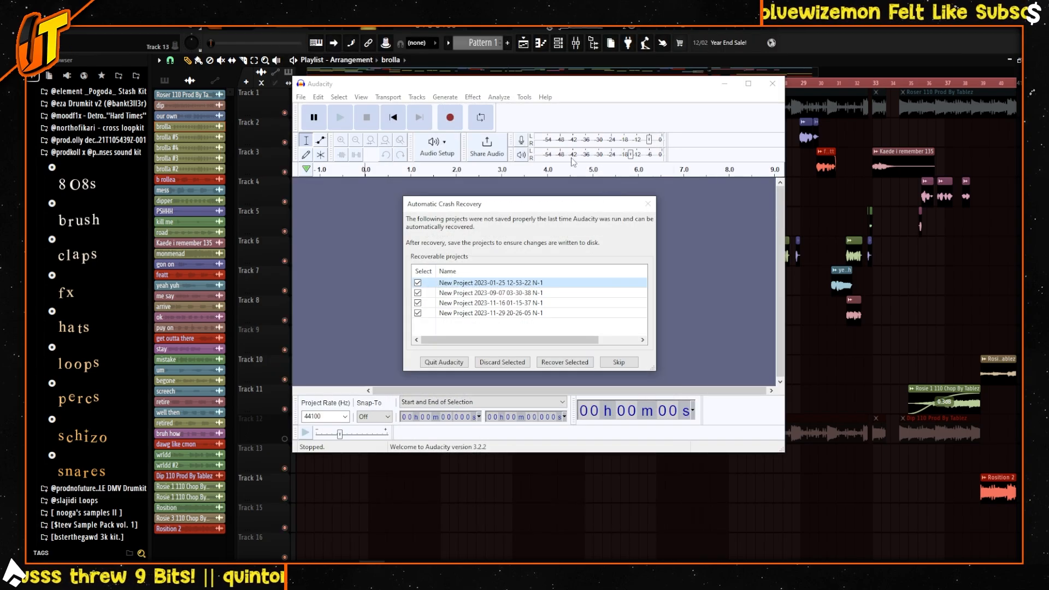
- In Audacity, skip the automatic crash recovery, reposition the empty project window over the playlist and close it
left_click(617, 362)
left_click_drag(575, 84, 670, 80)
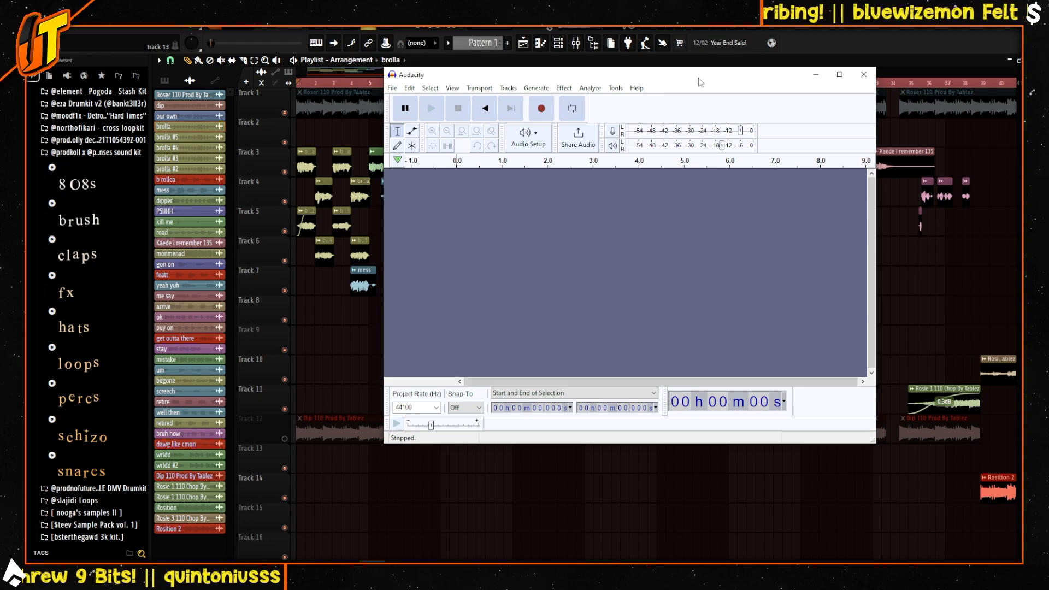
left_click_drag(568, 70, 477, 115)
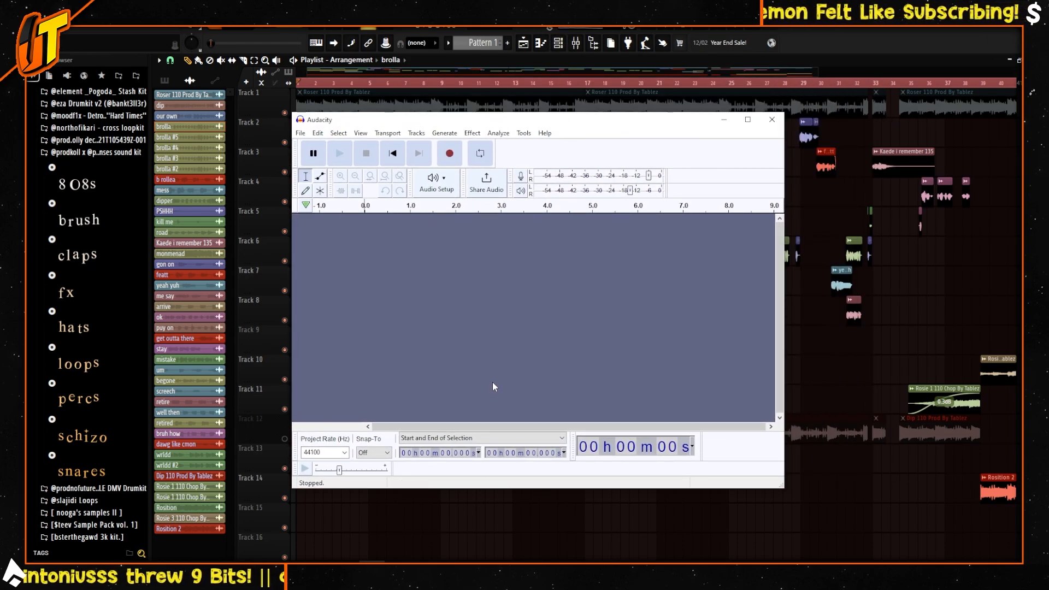
left_click(772, 119)
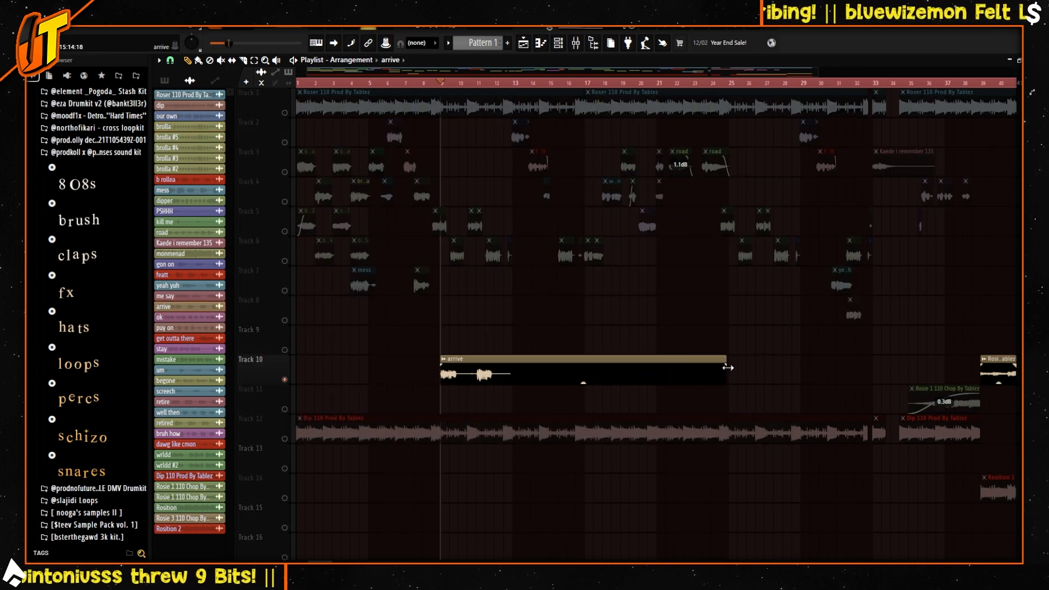
- Shorten the arrive clip on Track 10 from its end
left_click_drag(727, 367, 619, 386)
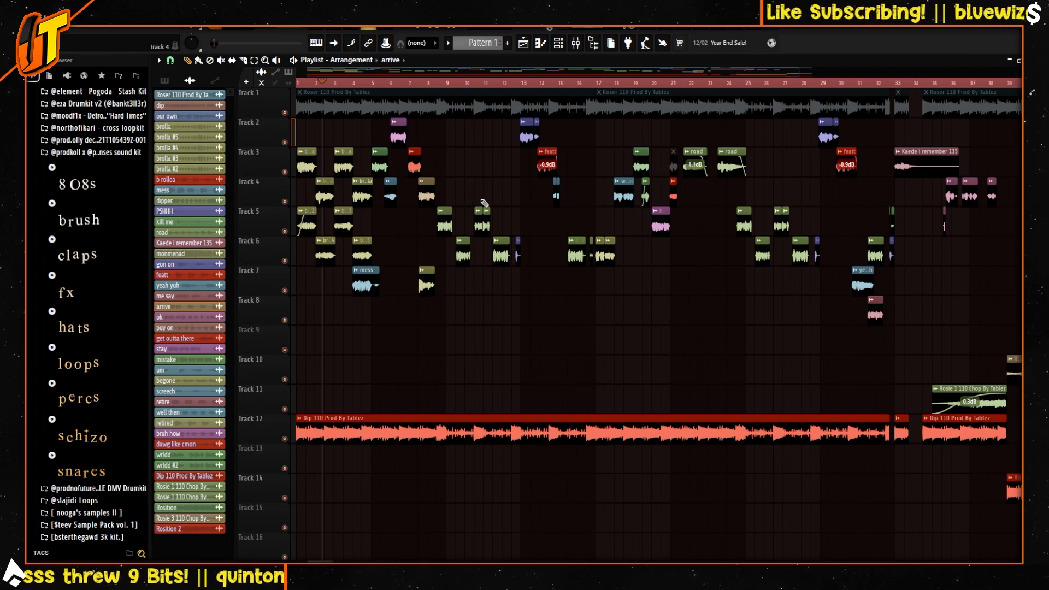
- Examine the effect chains on the mixer's Insert 2 and first Main Vox track, and return to the playlist
left_click(558, 43)
left_click(575, 44)
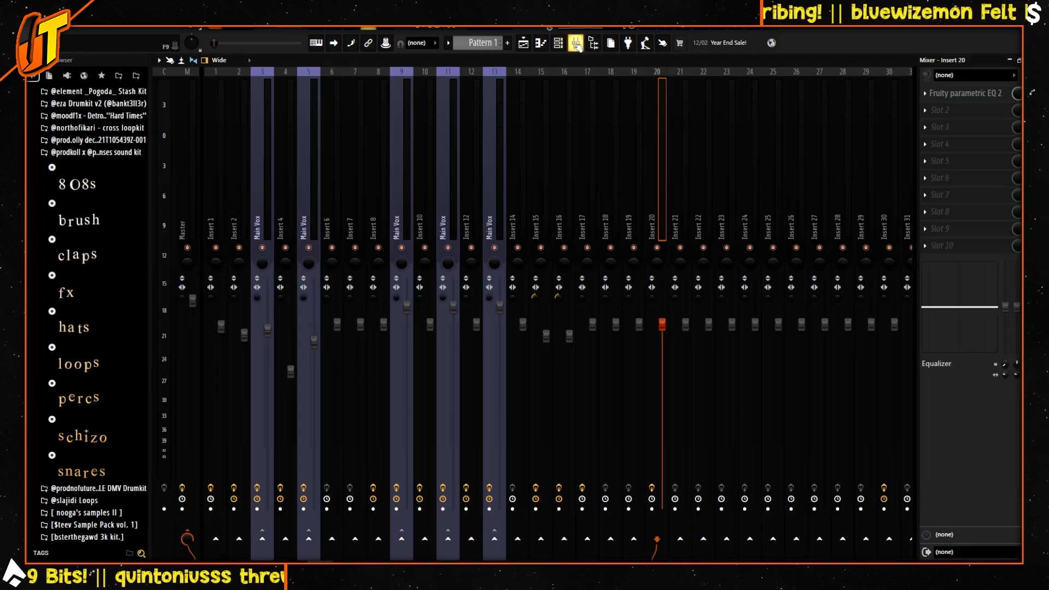
left_click(255, 153)
left_click(242, 150)
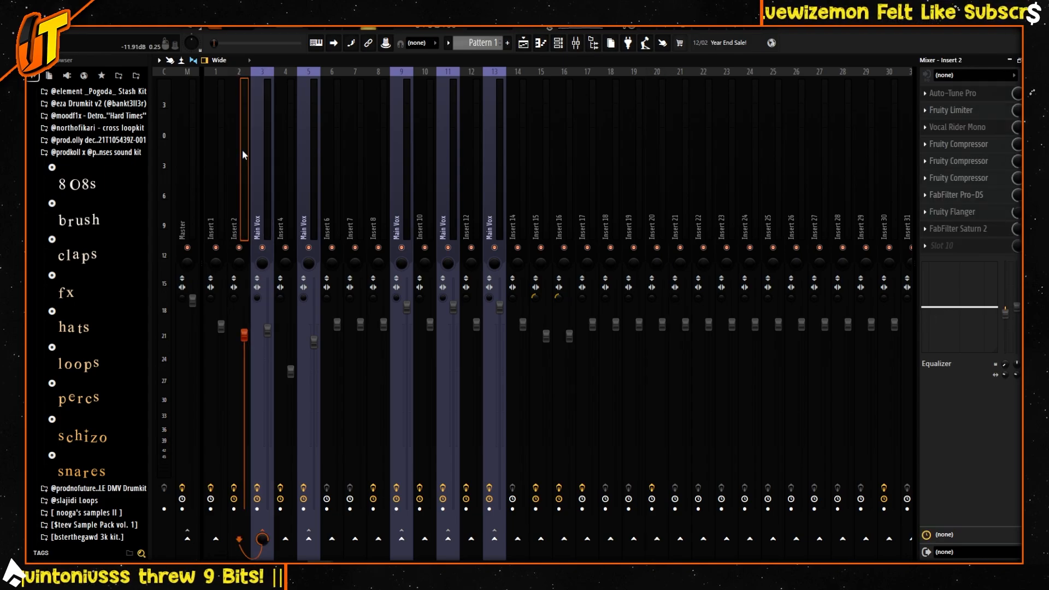
left_click(265, 195)
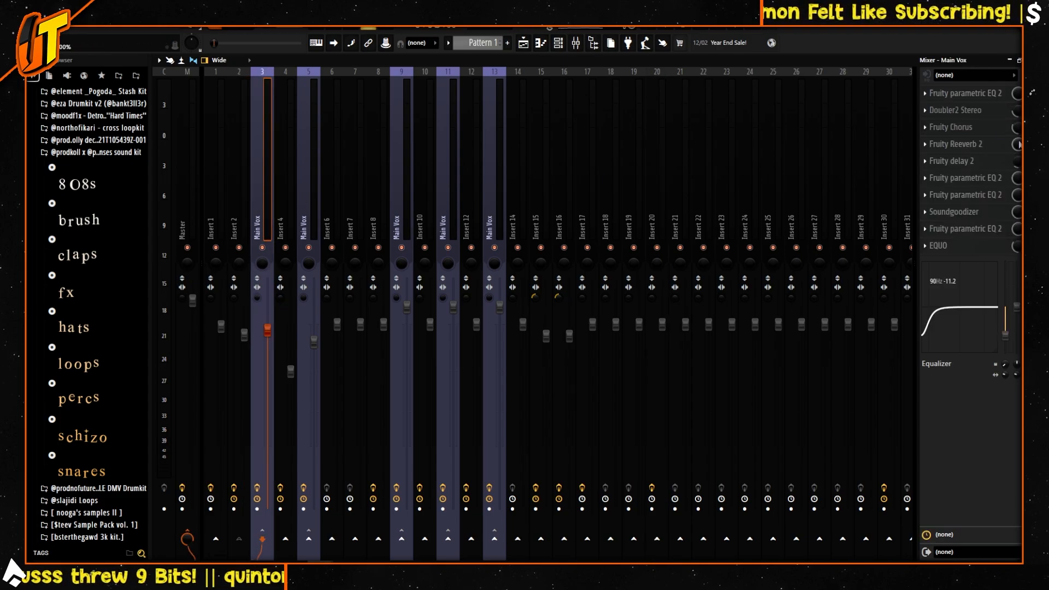
left_click(523, 44)
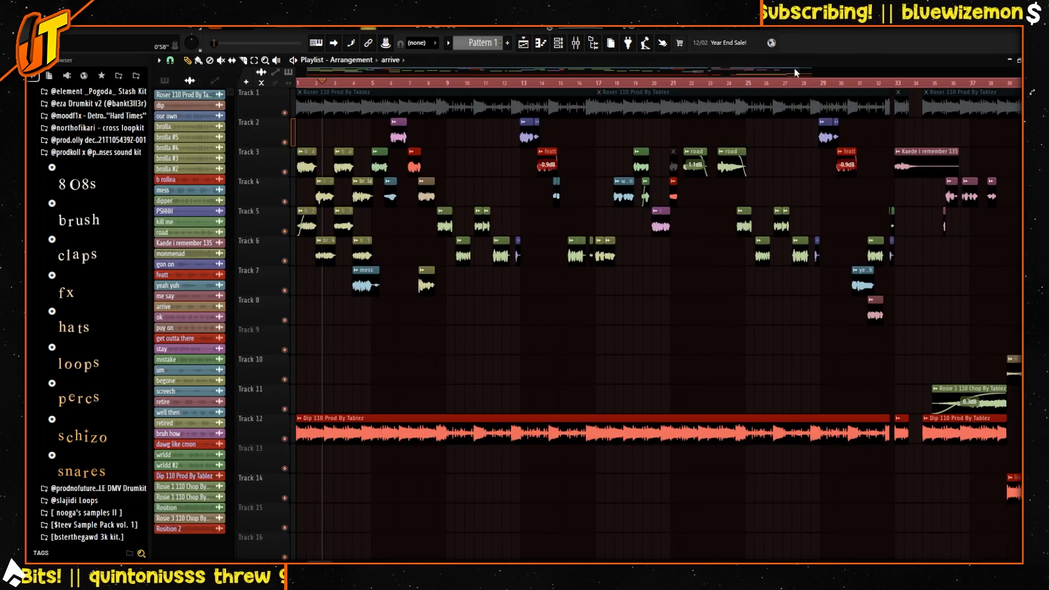
left_click_drag(798, 72, 811, 72)
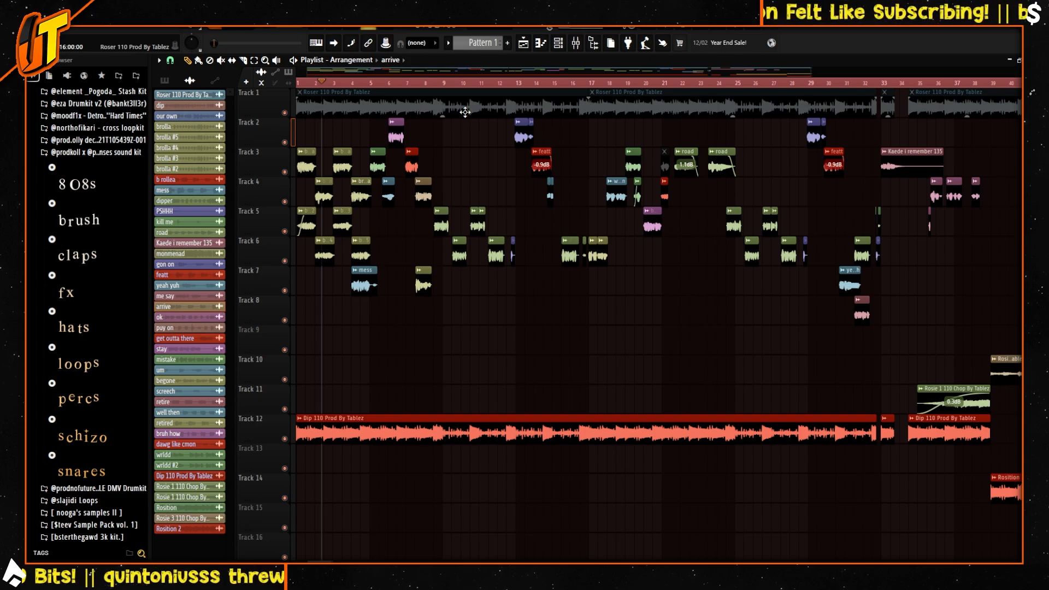
left_click_drag(617, 71, 746, 79)
left_click_drag(937, 75, 686, 74)
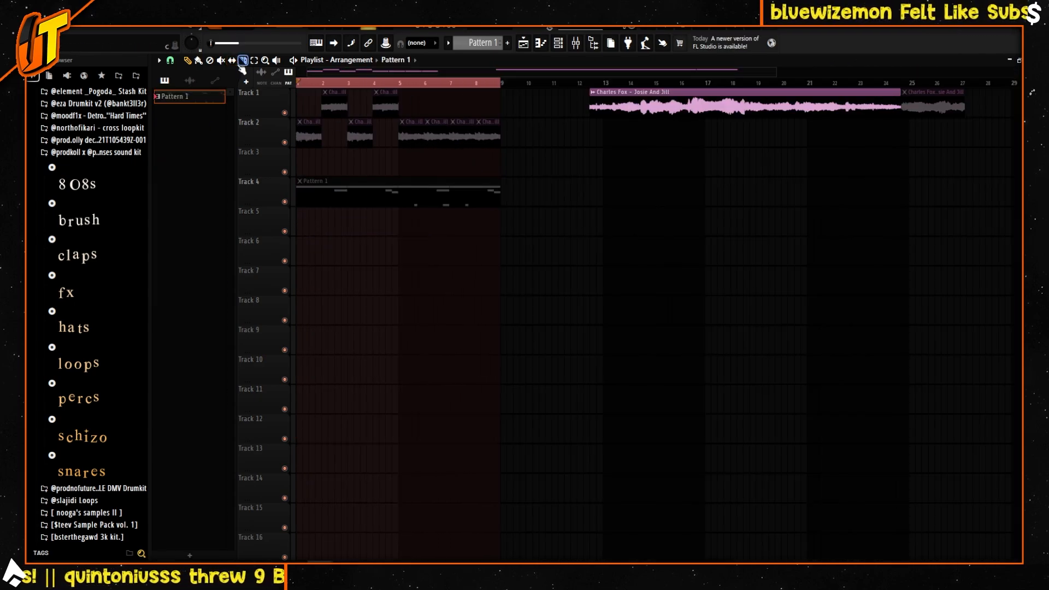
- Unmute the chopped Charles Fox - Josie And Jill clips on Tracks 1 and 2 within the first eight bars
left_click(221, 60)
left_click_drag(436, 137, 485, 138)
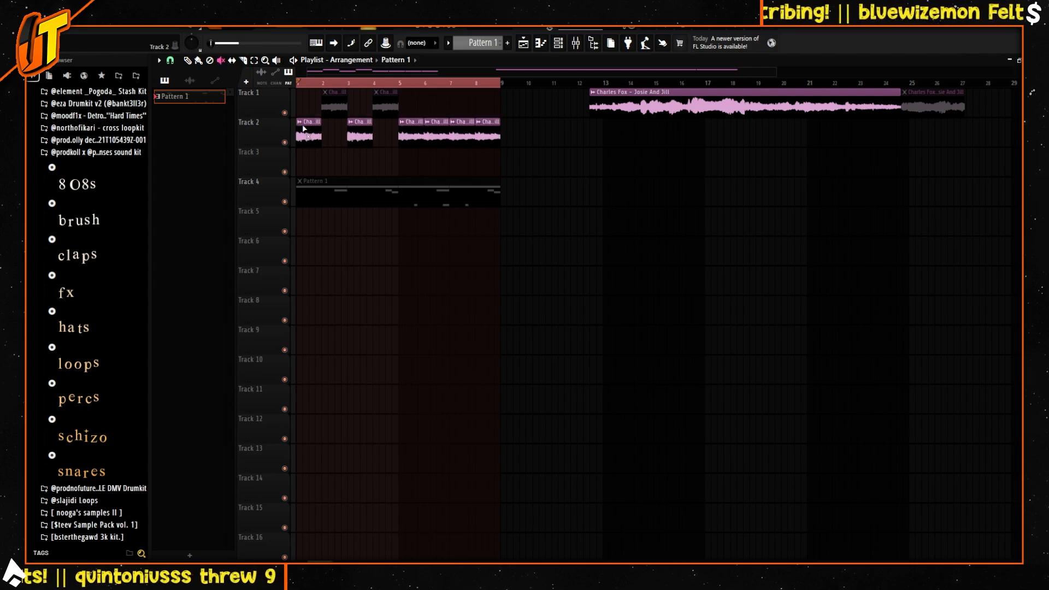
left_click_drag(316, 107, 404, 108)
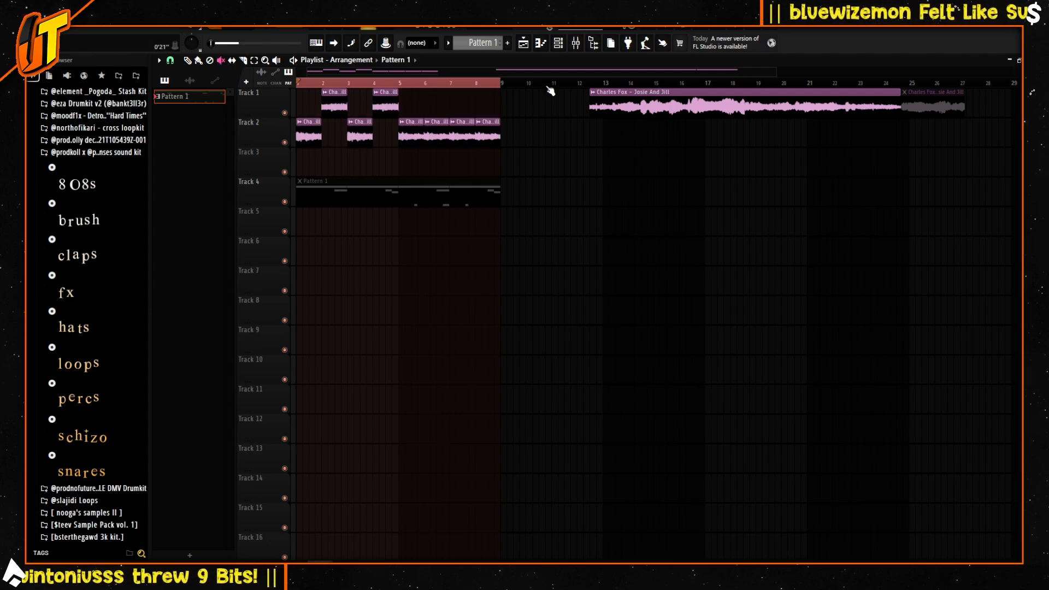
- Shorten the playlist's loop selection to run from bar 1 to bar 5 and play the sample chops
left_click(186, 61)
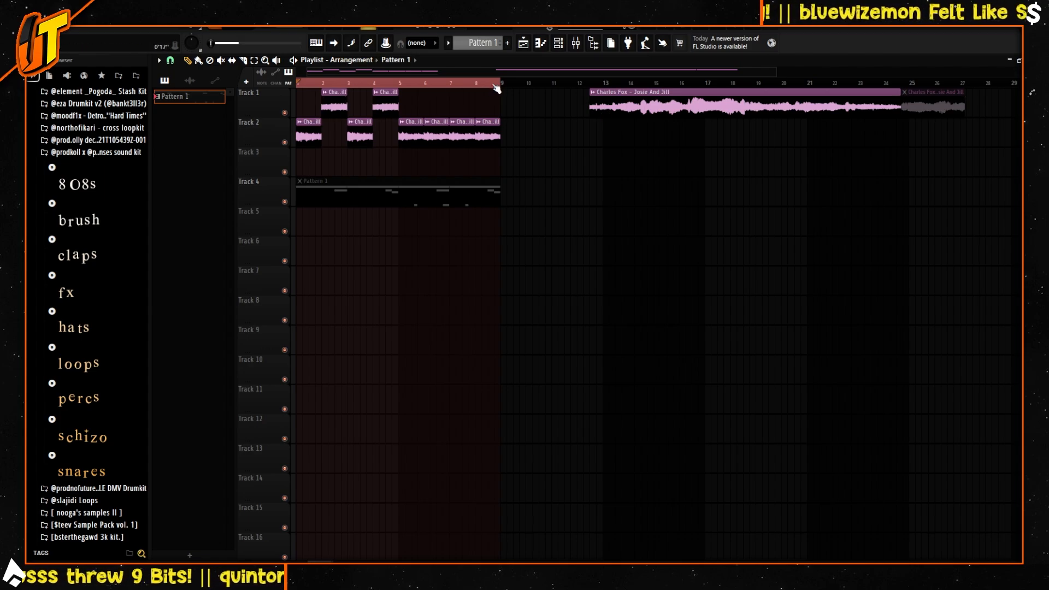
left_click_drag(496, 88, 400, 107)
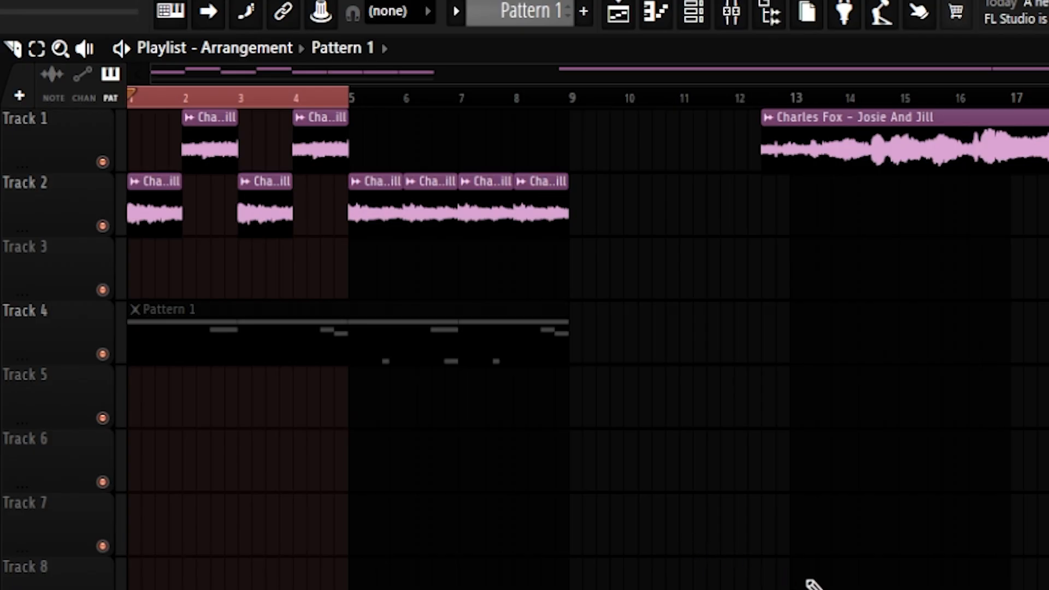
key("space")
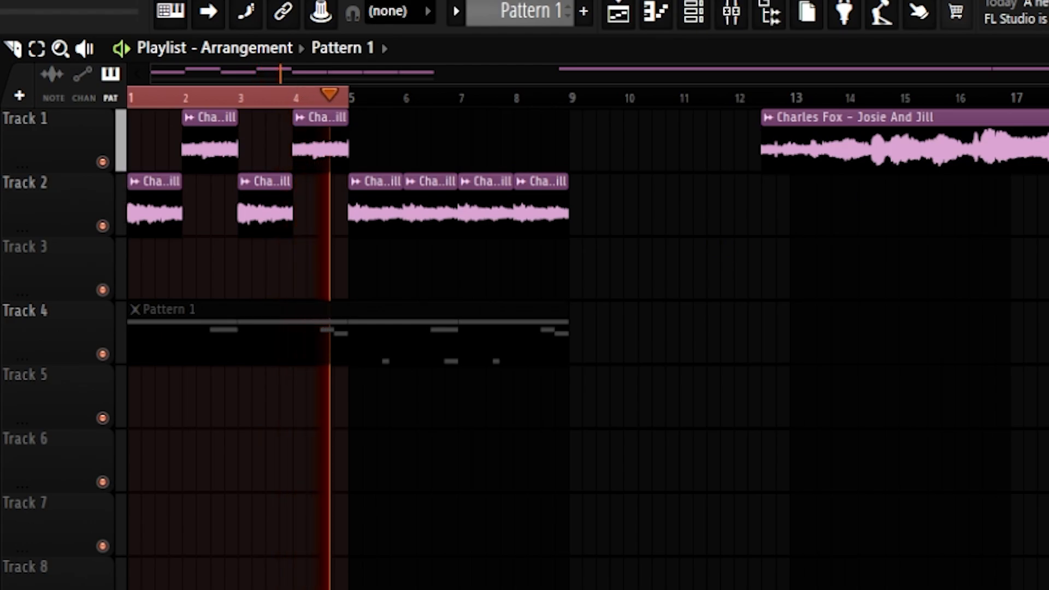
left_click_drag(1047, 74, 843, 113)
key("space")
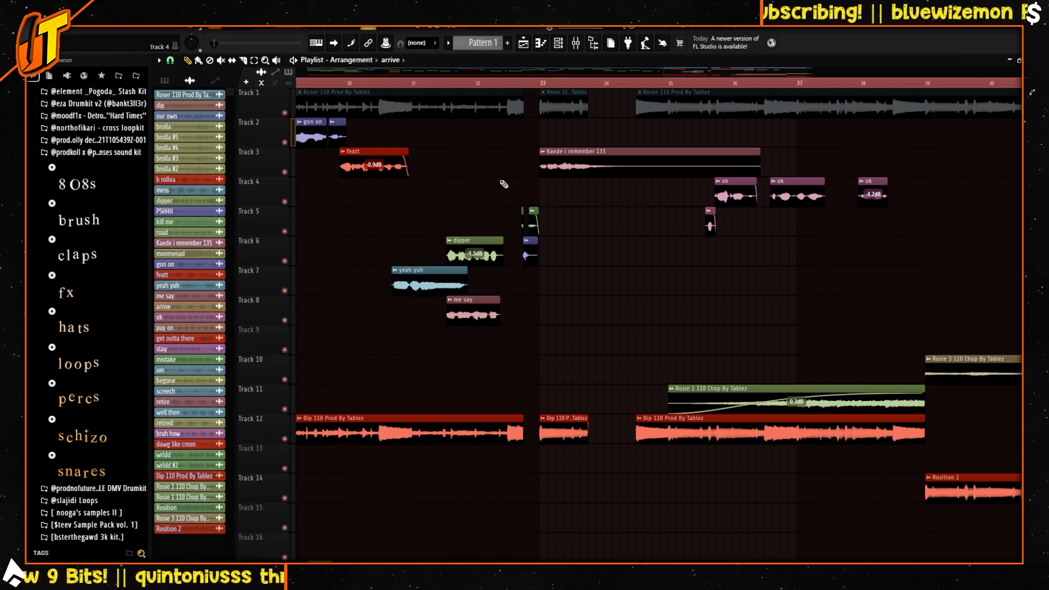
- Look over the closing section of the vocal arrangement and the full playlist of the beat project
left_click_drag(798, 184, 798, 29)
left_click_drag(549, 72, 930, 101)
scroll(864, 169, "down", 1)
scroll(864, 169, "up", 1)
left_click_drag(1016, 78, 1016, 85)
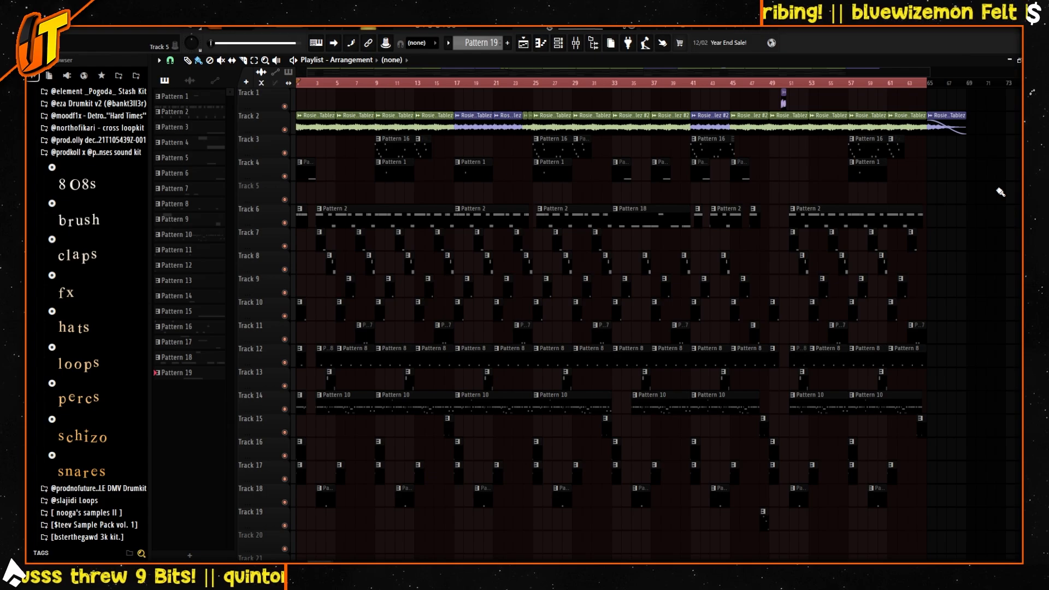